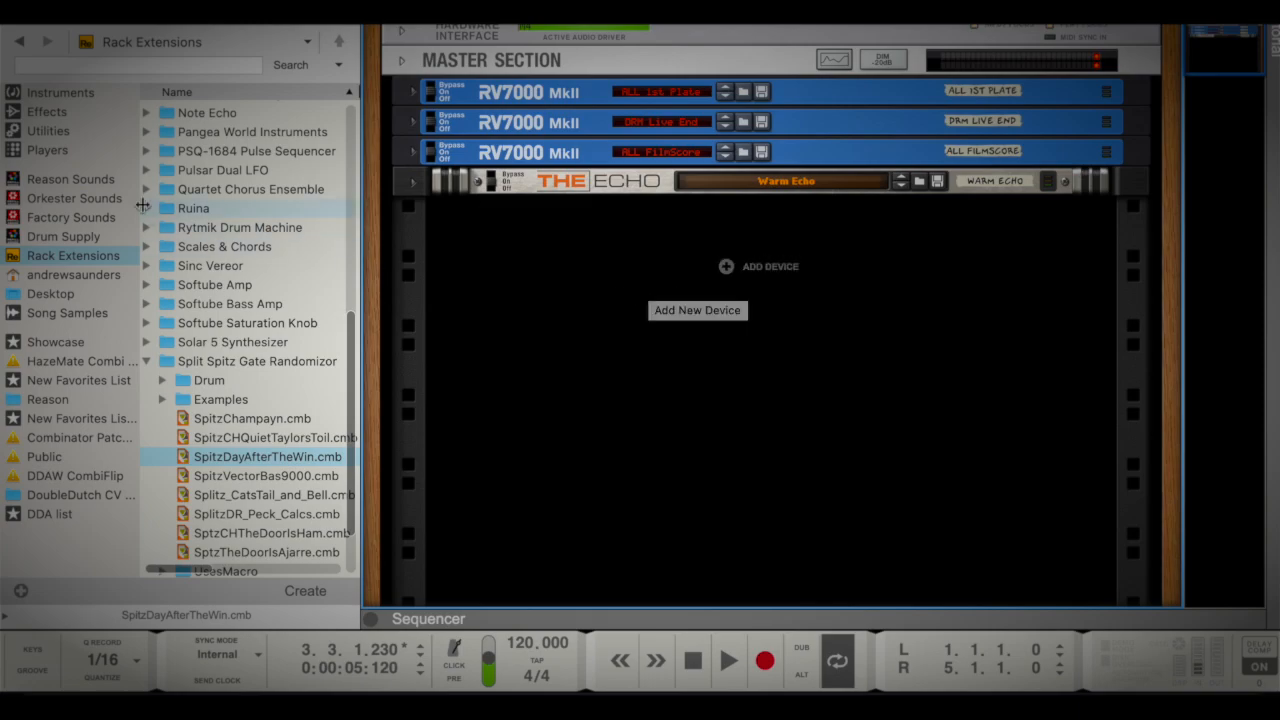
Add a Pangea World Instruments device to the rack below The Echo and load its Harp Guitar Natural patch
{"action": "left_click", "coordinate": [49, 95]}
{"action": "scroll", "coordinate": [218, 368], "scroll_direction": "down", "scroll_amount": 5}
{"action": "scroll", "coordinate": [218, 368], "scroll_direction": "down", "scroll_amount": 5}
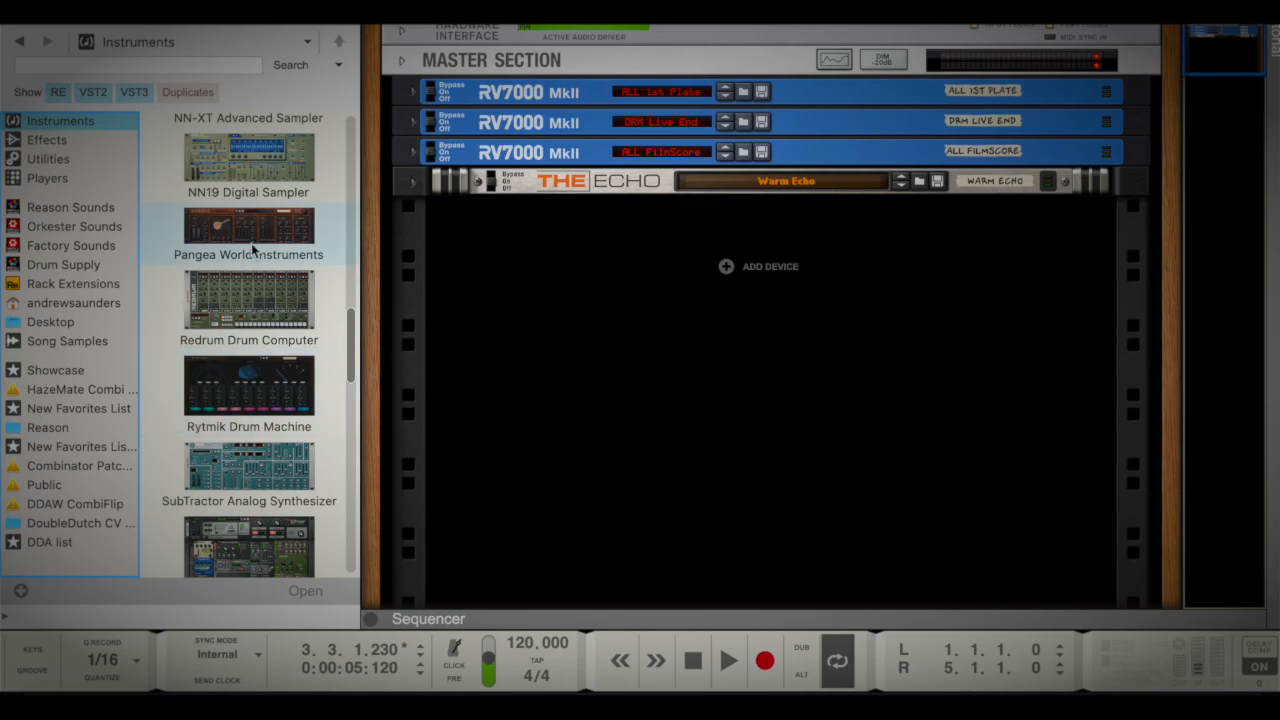
{"action": "scroll", "coordinate": [226, 344], "scroll_direction": "down", "scroll_amount": 1}
{"action": "left_click_drag", "start_coordinate": [247, 204], "coordinate": [657, 400]}
{"action": "left_click", "coordinate": [800, 246]}
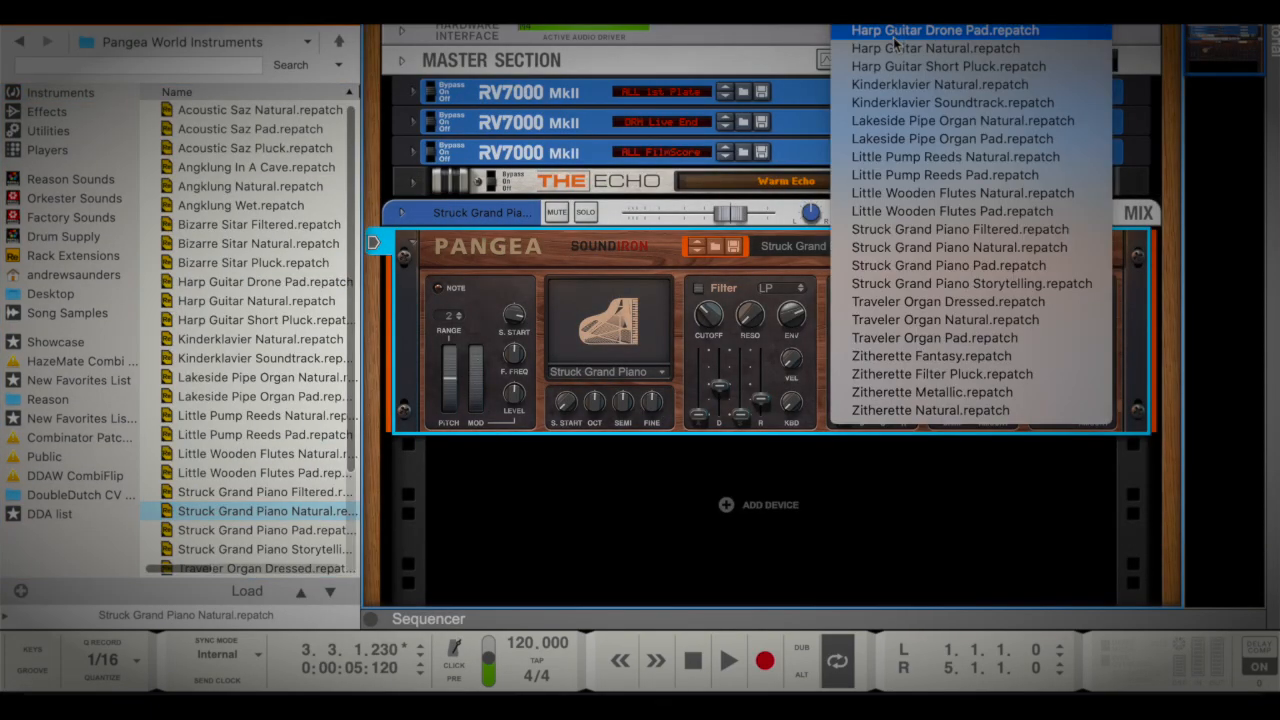
{"action": "left_click", "coordinate": [893, 48]}
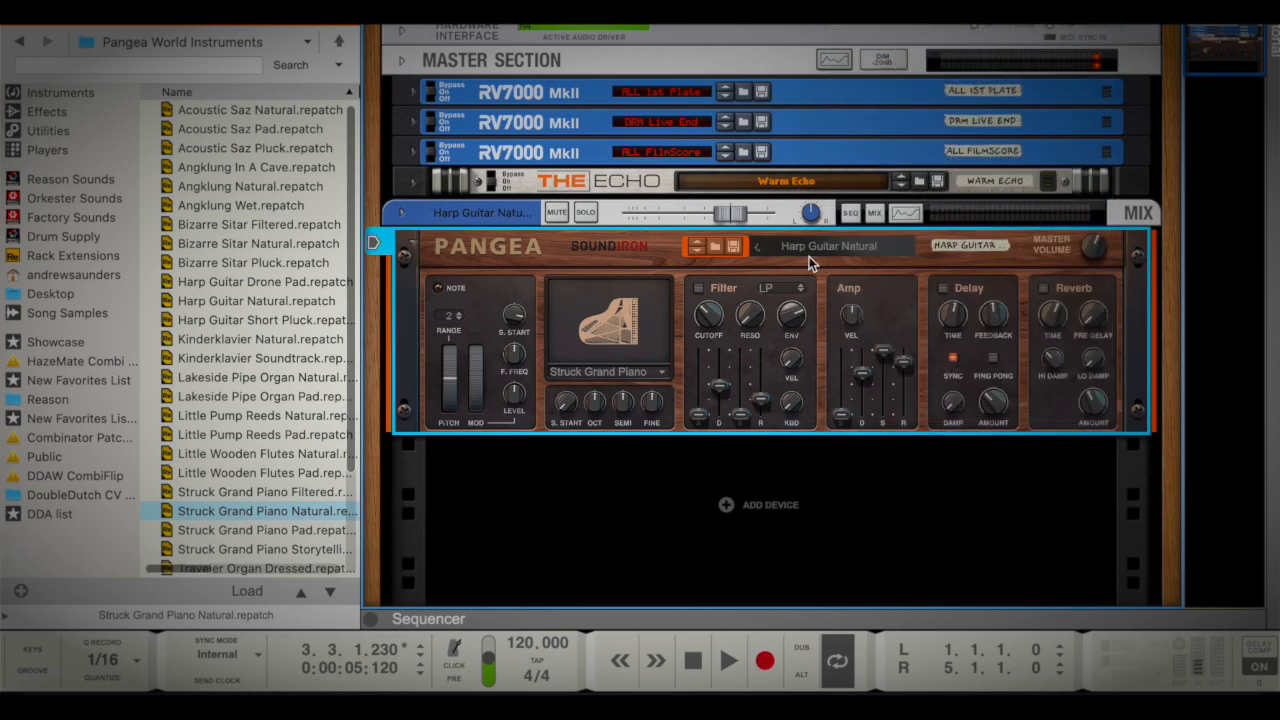
Show the on-screen piano keys and play a test note on the harp guitar
{"action": "left_click", "coordinate": [40, 650]}
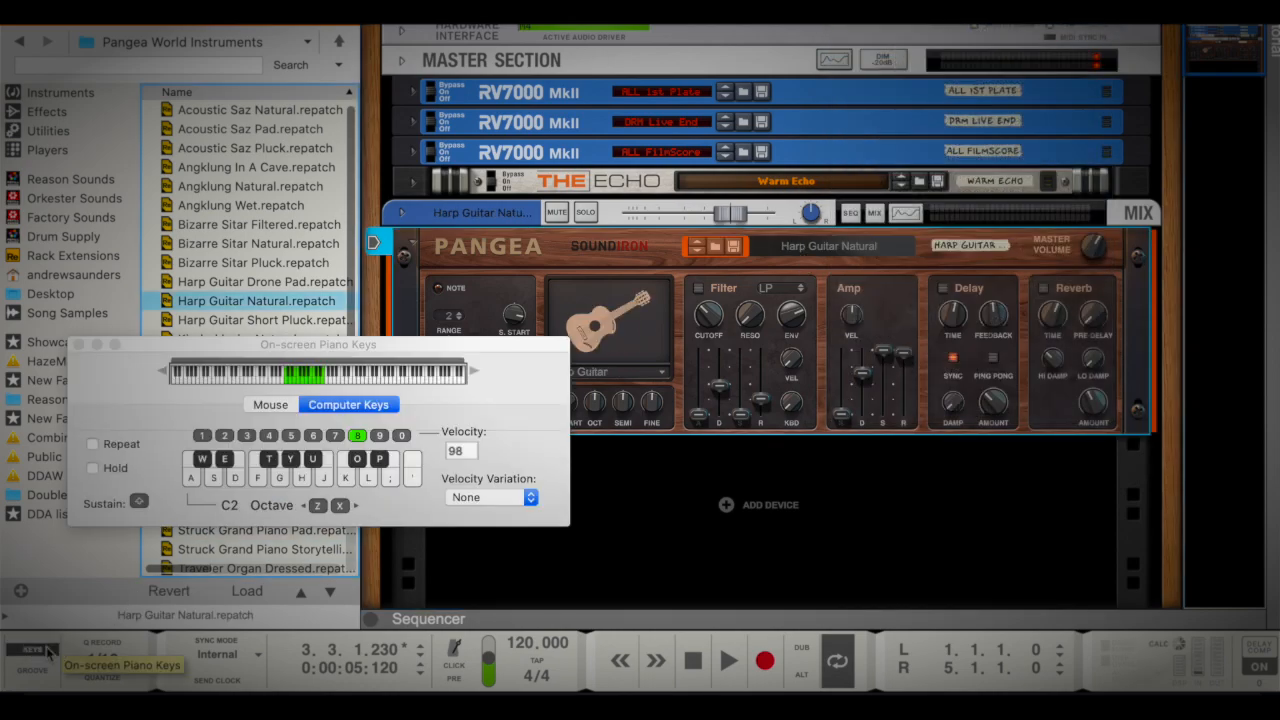
{"action": "key", "text": "k"}
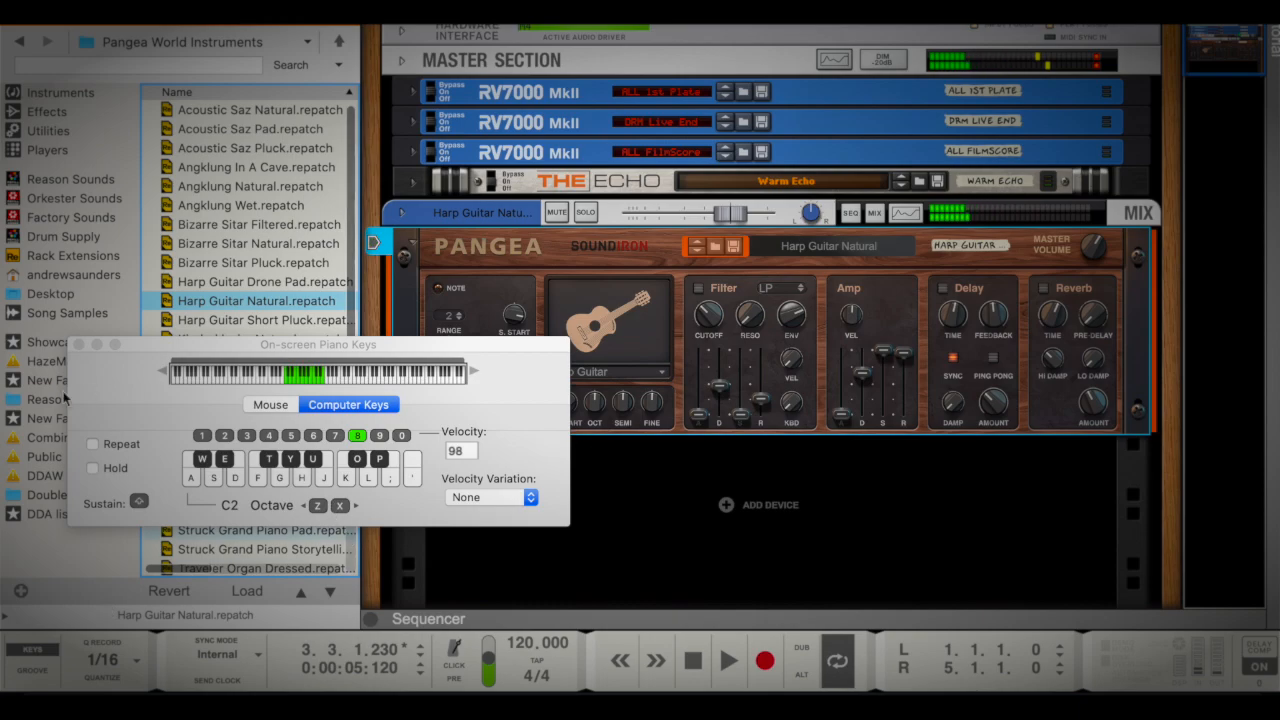
{"action": "left_click_drag", "start_coordinate": [176, 347], "coordinate": [108, 350]}
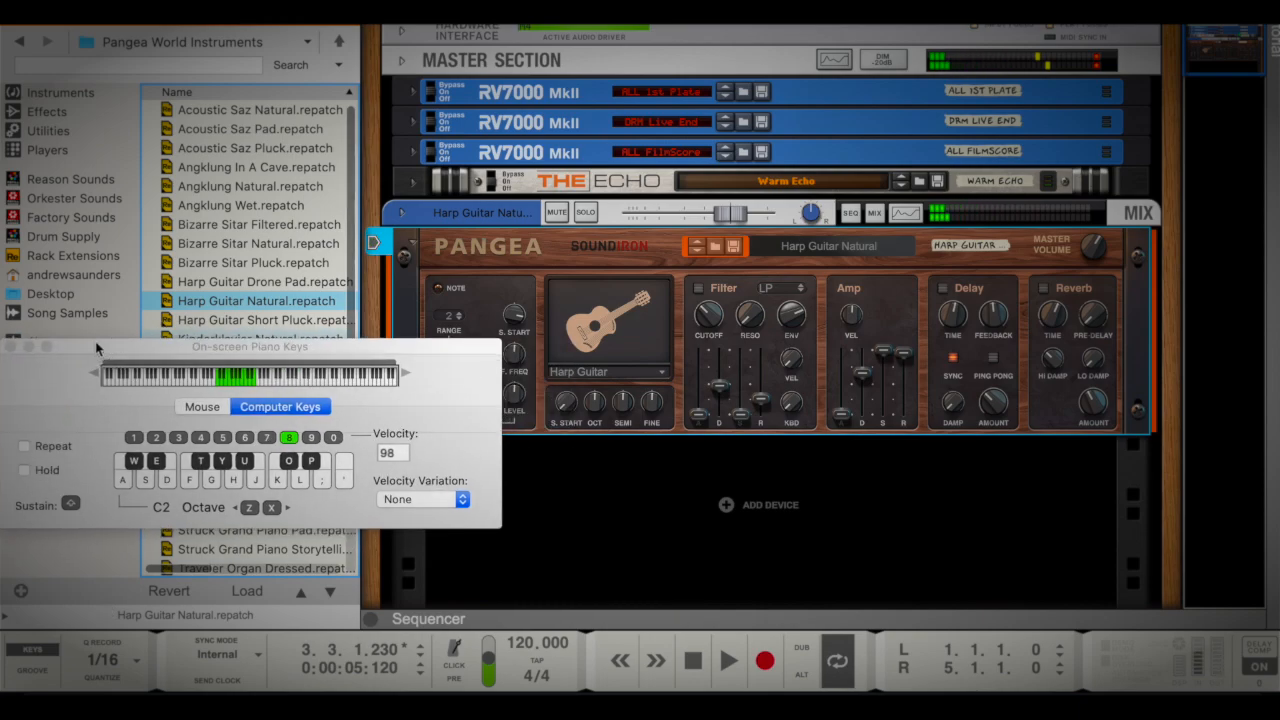
Add a Matrix Pattern Sequencer directly beneath the Pangea instrument
{"action": "left_click", "coordinate": [55, 130]}
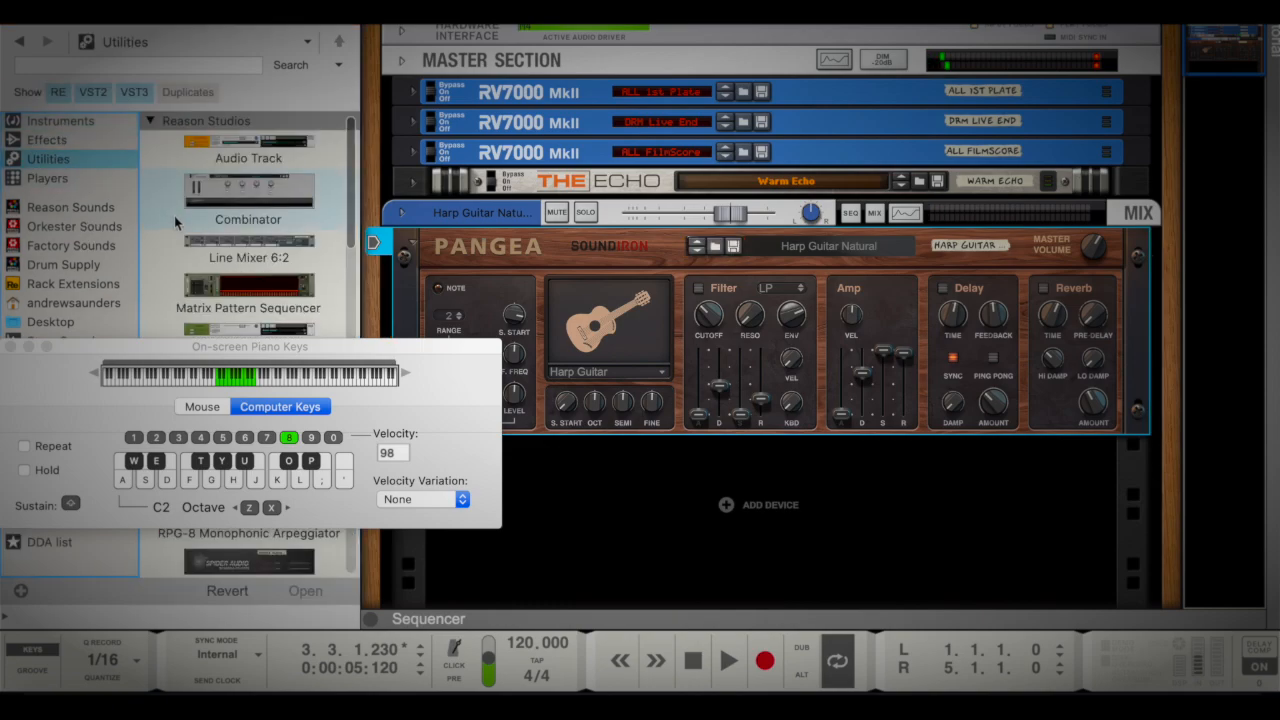
{"action": "scroll", "coordinate": [178, 215], "scroll_direction": "down", "scroll_amount": 3}
{"action": "mouse_move", "coordinate": [248, 158]}
{"action": "left_mouse_down"}
{"action": "mouse_move", "coordinate": [580, 543]}
{"action": "mouse_move", "coordinate": [563, 449]}
{"action": "mouse_move", "coordinate": [568, 470]}
{"action": "left_mouse_up"}
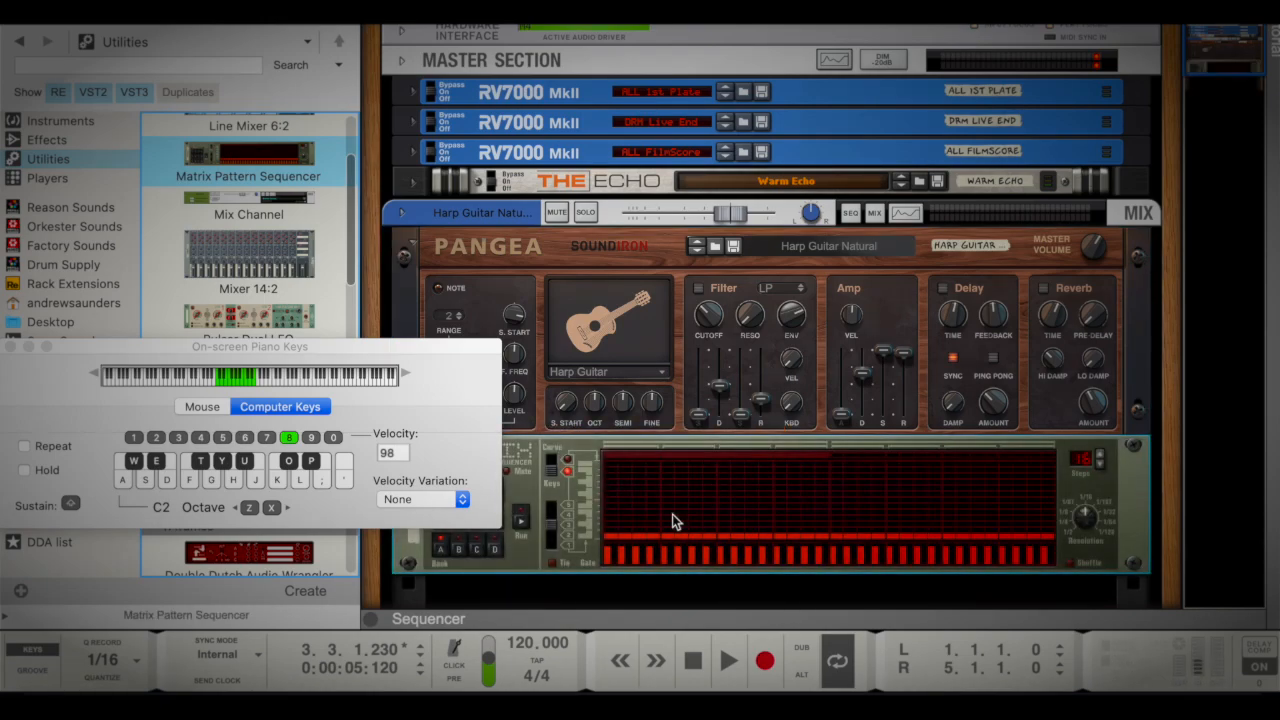
Vary the gate heights of the first Matrix pattern steps and raise the notes of steps 5–8 and 13–16
{"action": "left_click_drag", "start_coordinate": [1088, 468], "coordinate": [1090, 483]}
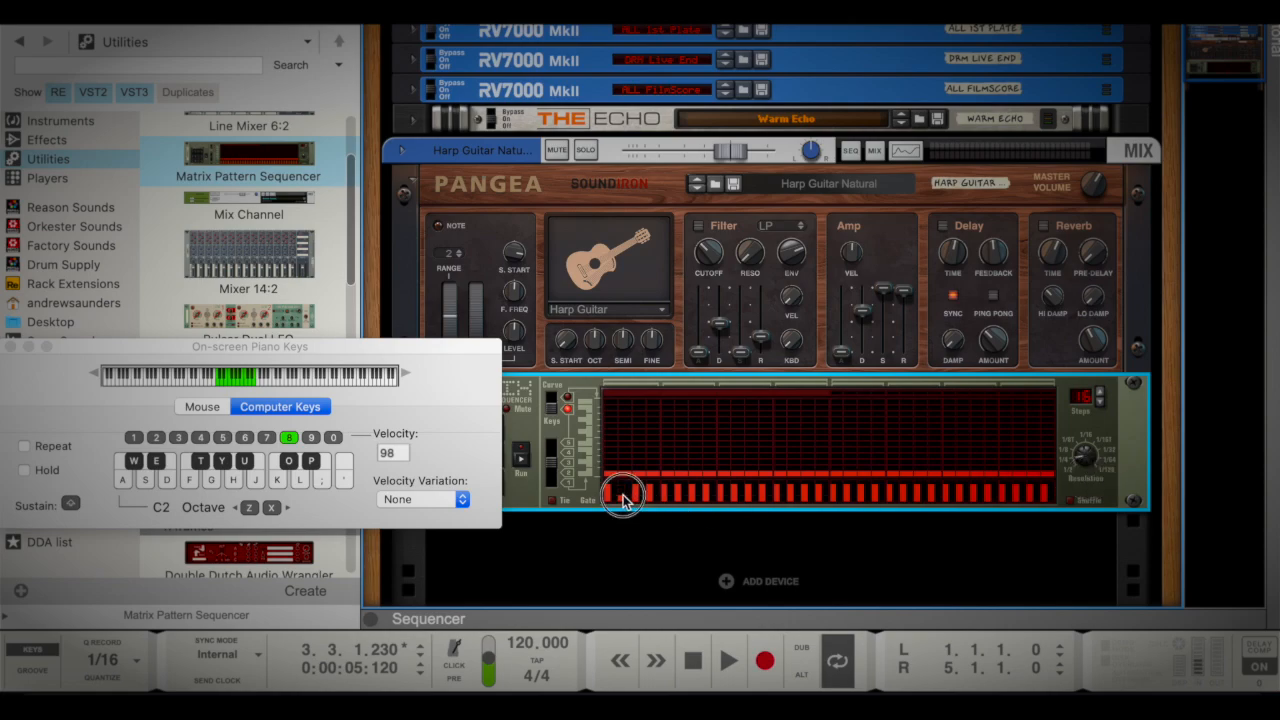
{"action": "left_click", "coordinate": [688, 492]}
{"action": "left_click_drag", "start_coordinate": [666, 451], "coordinate": [709, 451]}
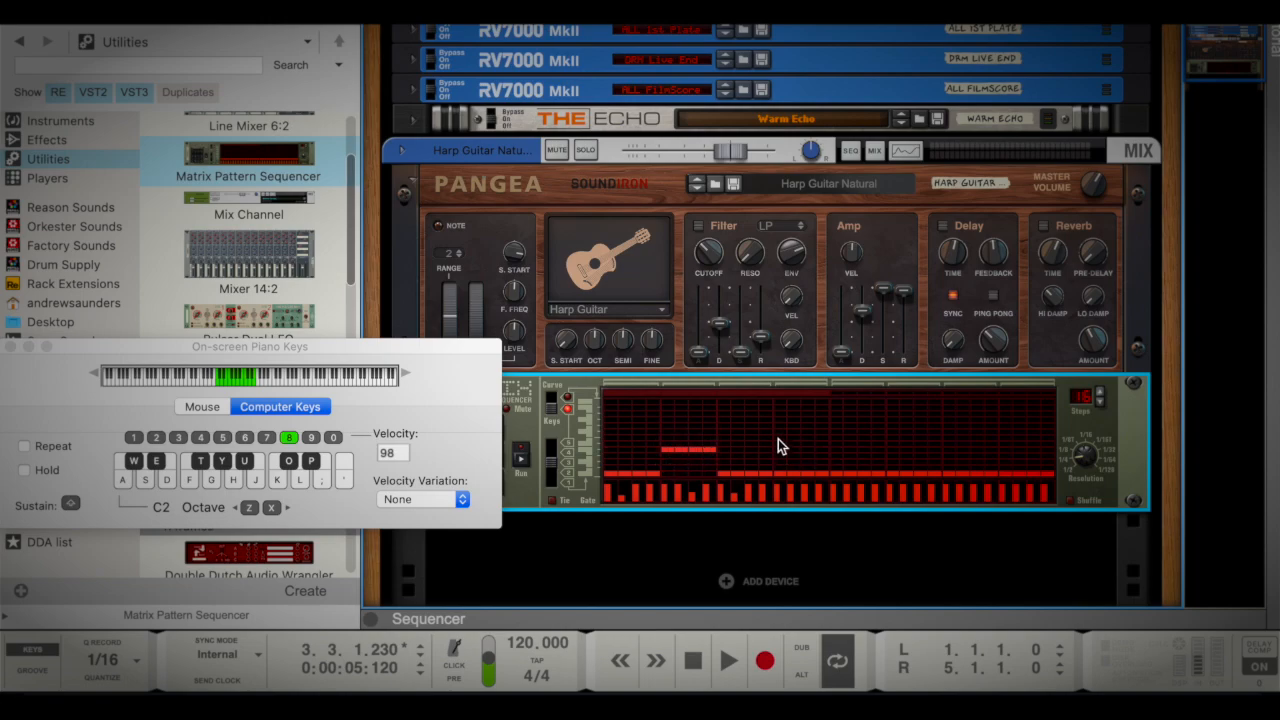
{"action": "left_click_drag", "start_coordinate": [776, 432], "coordinate": [813, 430]}
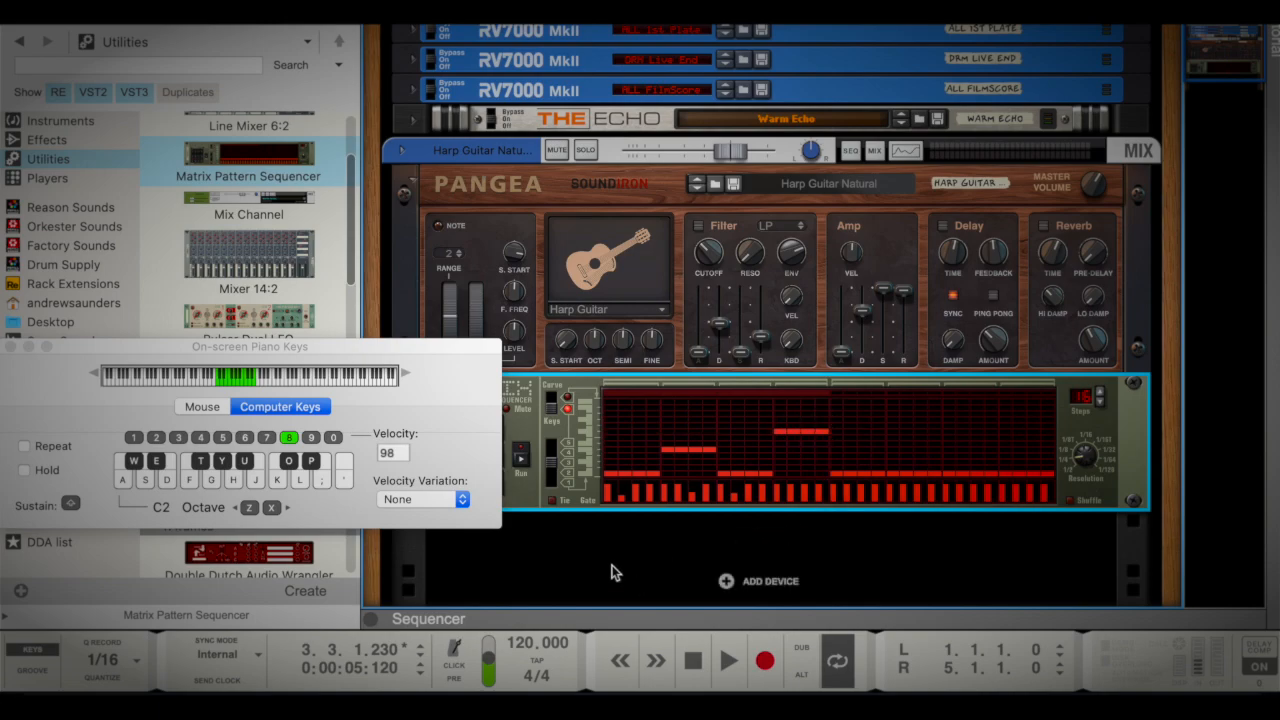
Run the Matrix pattern to hear it on the harp guitar, and stop playback
{"action": "left_click", "coordinate": [521, 458]}
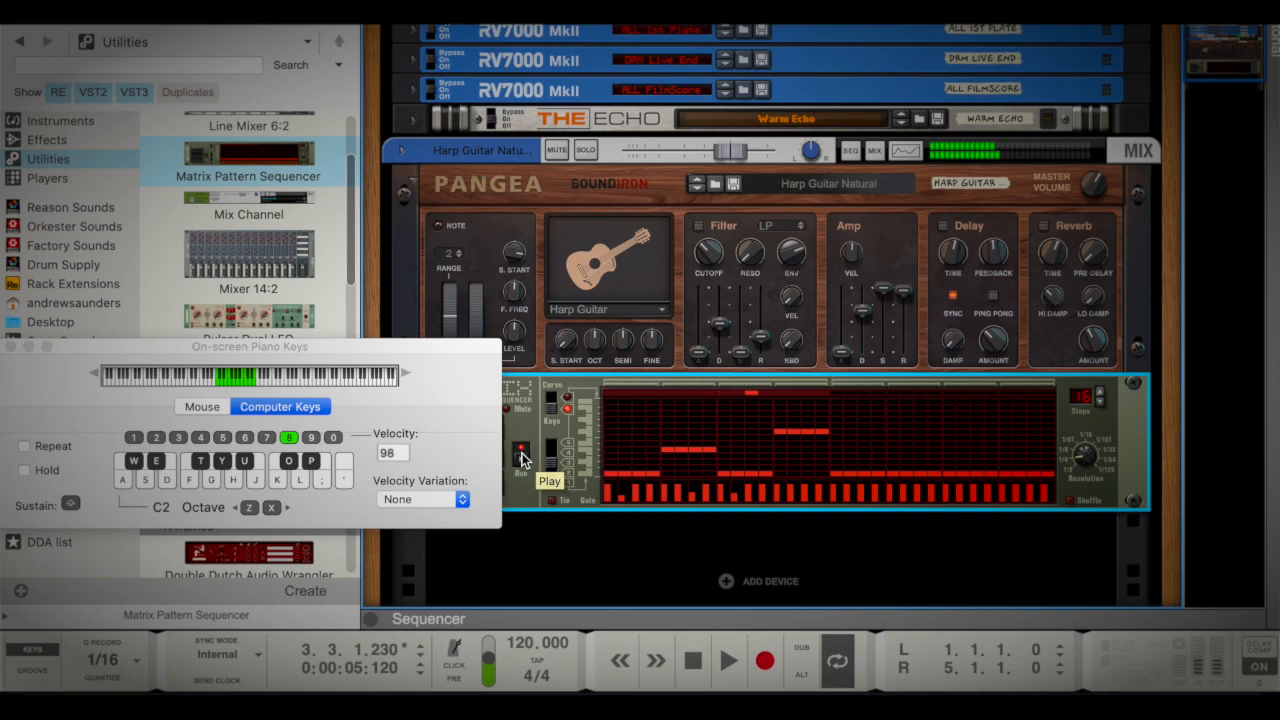
{"action": "scroll", "coordinate": [748, 398], "scroll_direction": "down", "scroll_amount": 2}
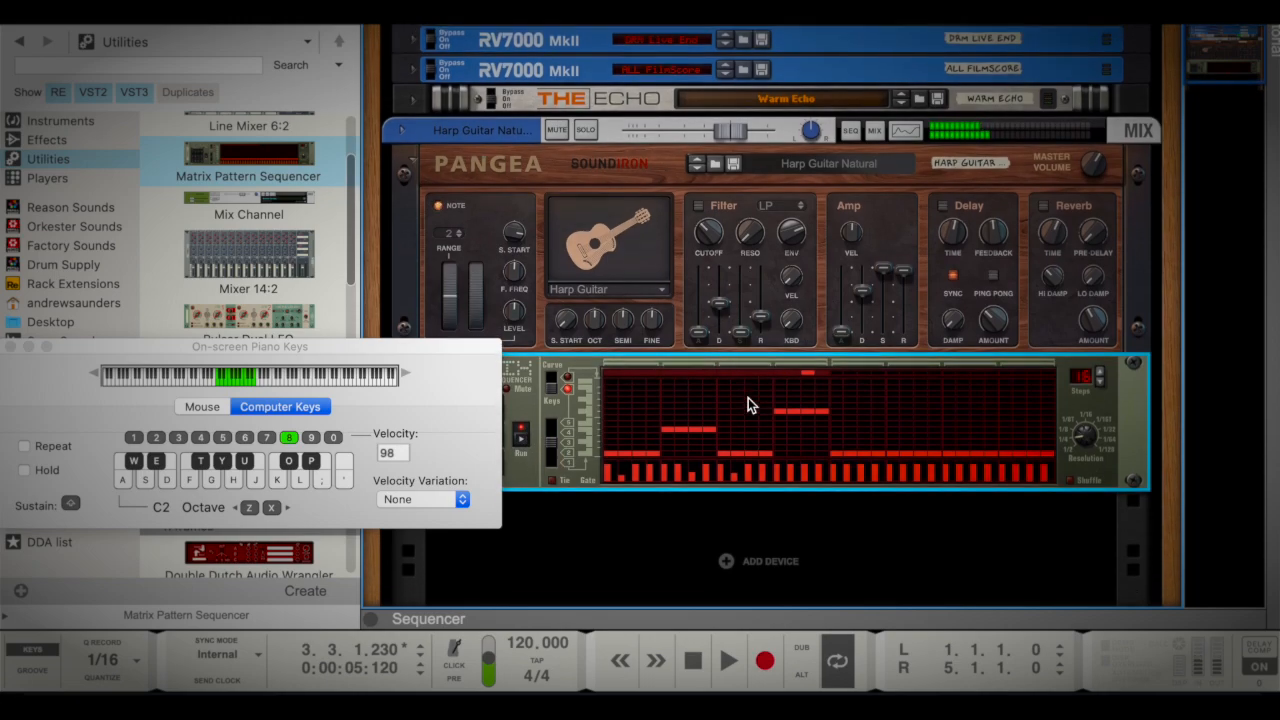
{"action": "left_click_drag", "start_coordinate": [468, 349], "coordinate": [466, 392]}
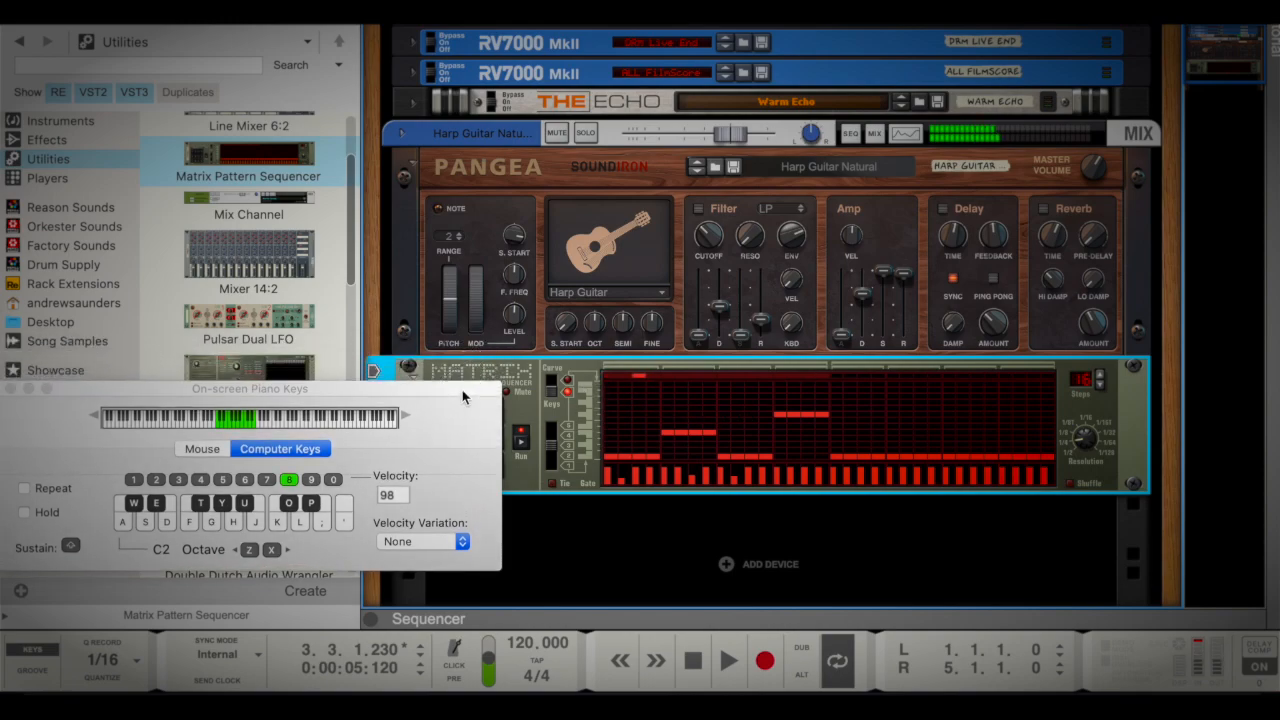
{"action": "left_click", "coordinate": [694, 662]}
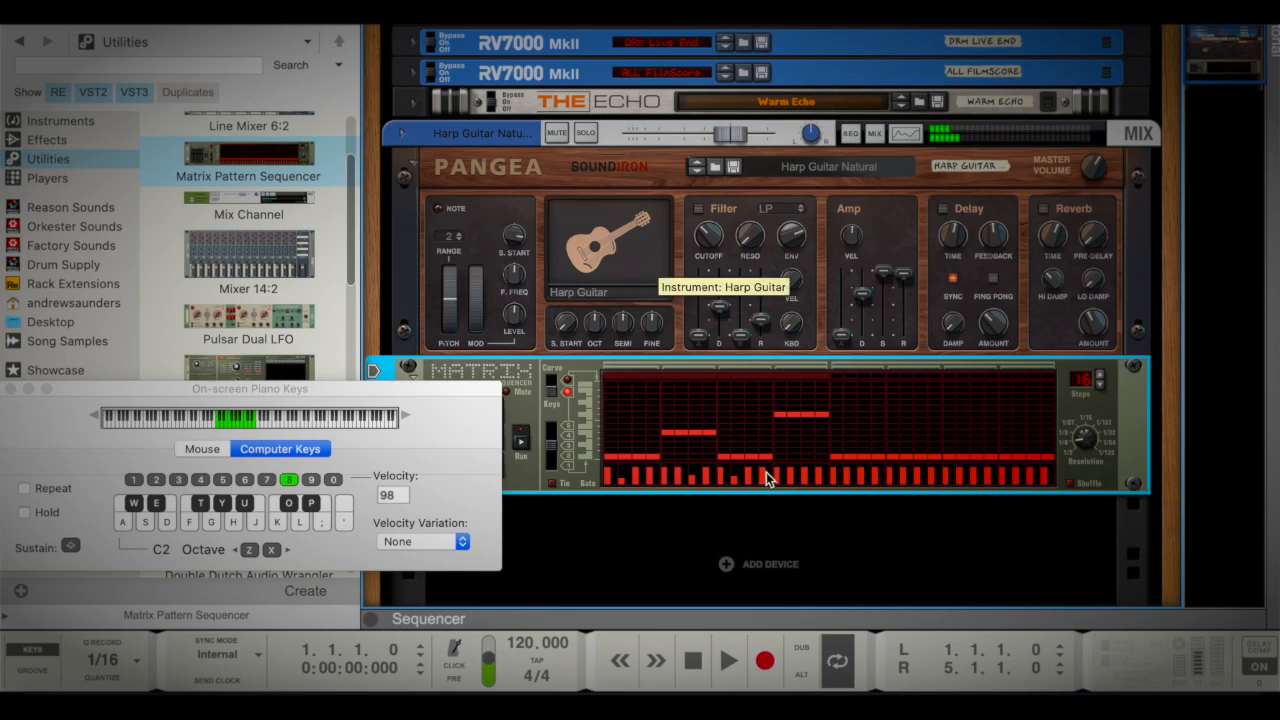
Select the Pangea instrument together with the Matrix sequencer and combine both into a Combinator
{"action": "right_click", "coordinate": [806, 521]}
{"action": "left_click", "coordinate": [760, 320]}
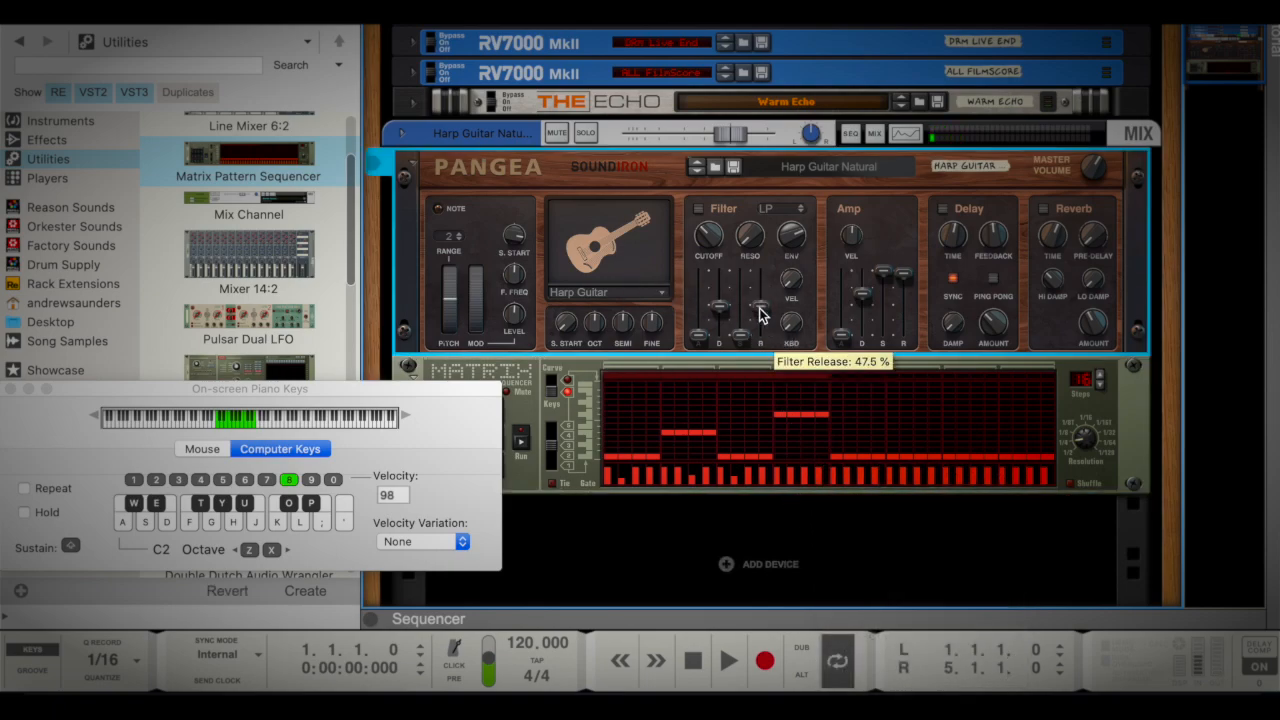
{"action": "left_click", "coordinate": [751, 394]}
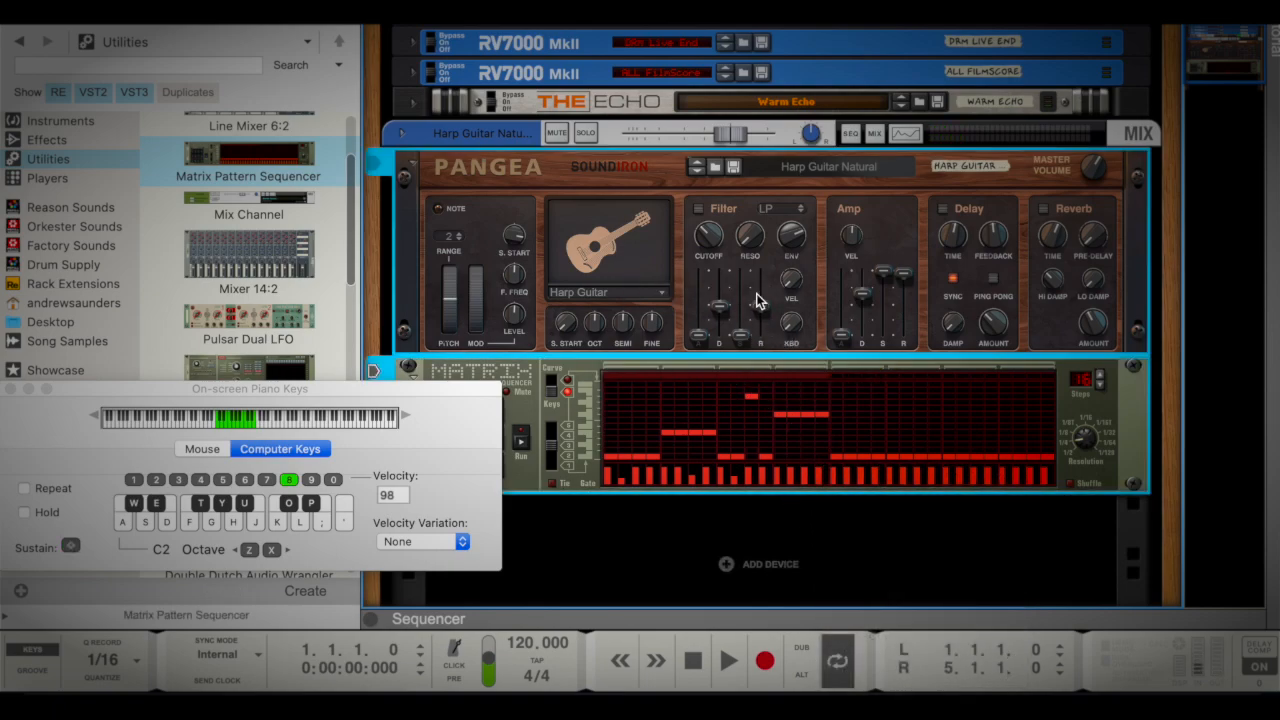
{"action": "right_click", "coordinate": [754, 267]}
{"action": "left_click", "coordinate": [696, 293]}
{"action": "right_click", "coordinate": [539, 399]}
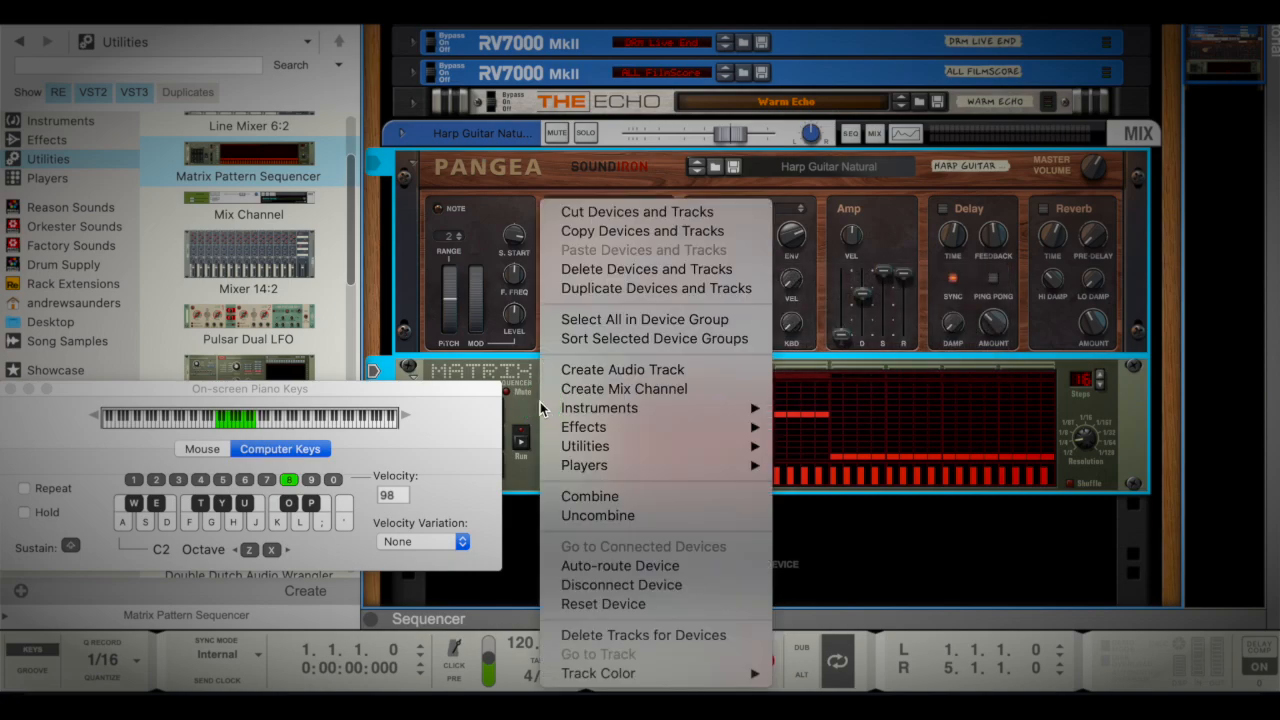
{"action": "left_click", "coordinate": [646, 496]}
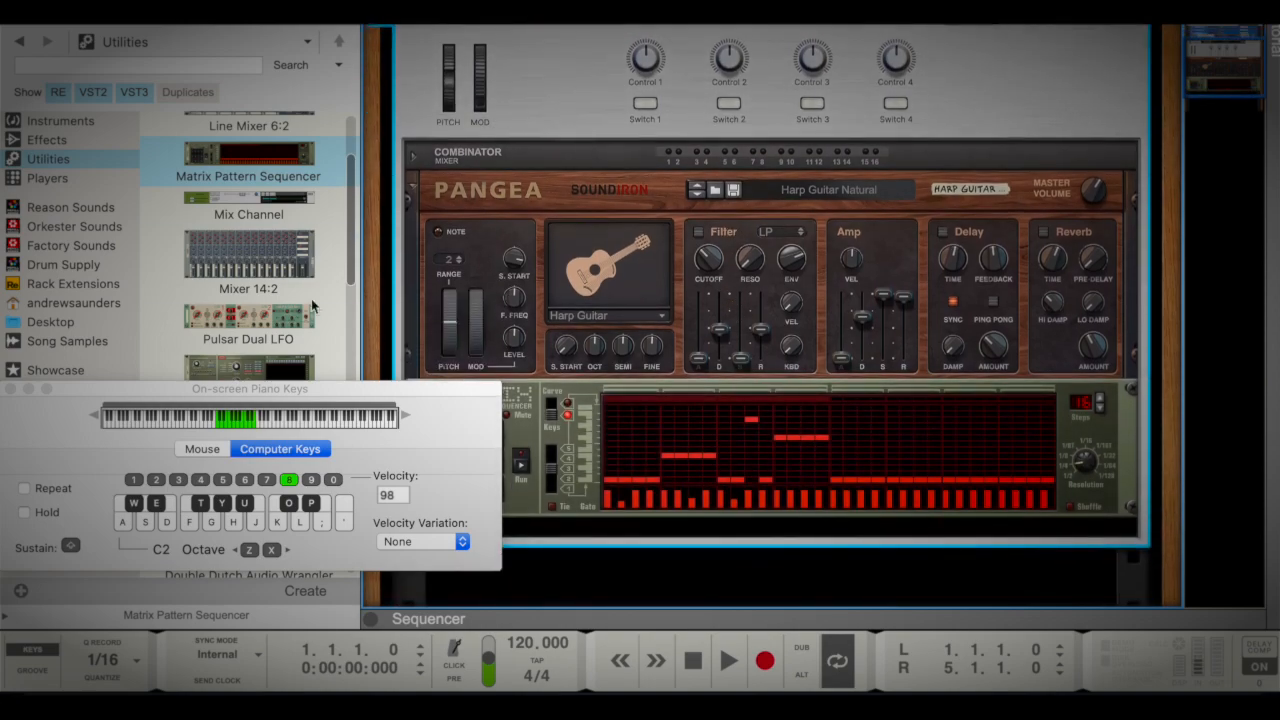
Insert a Split Spitz Gate Randomizor between Pangea and Matrix in the Combinator and flip the rack to its rear
{"action": "scroll", "coordinate": [190, 252], "scroll_direction": "down", "scroll_amount": 10}
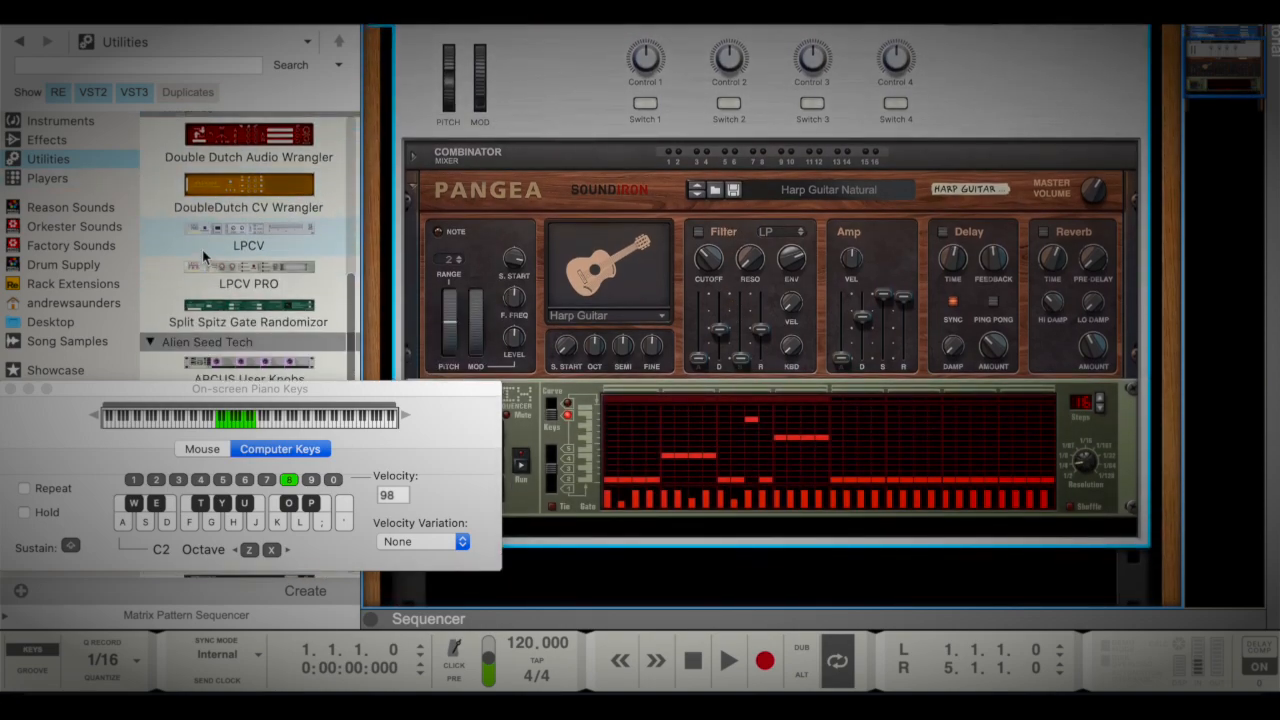
{"action": "left_click_drag", "start_coordinate": [249, 275], "coordinate": [545, 395]}
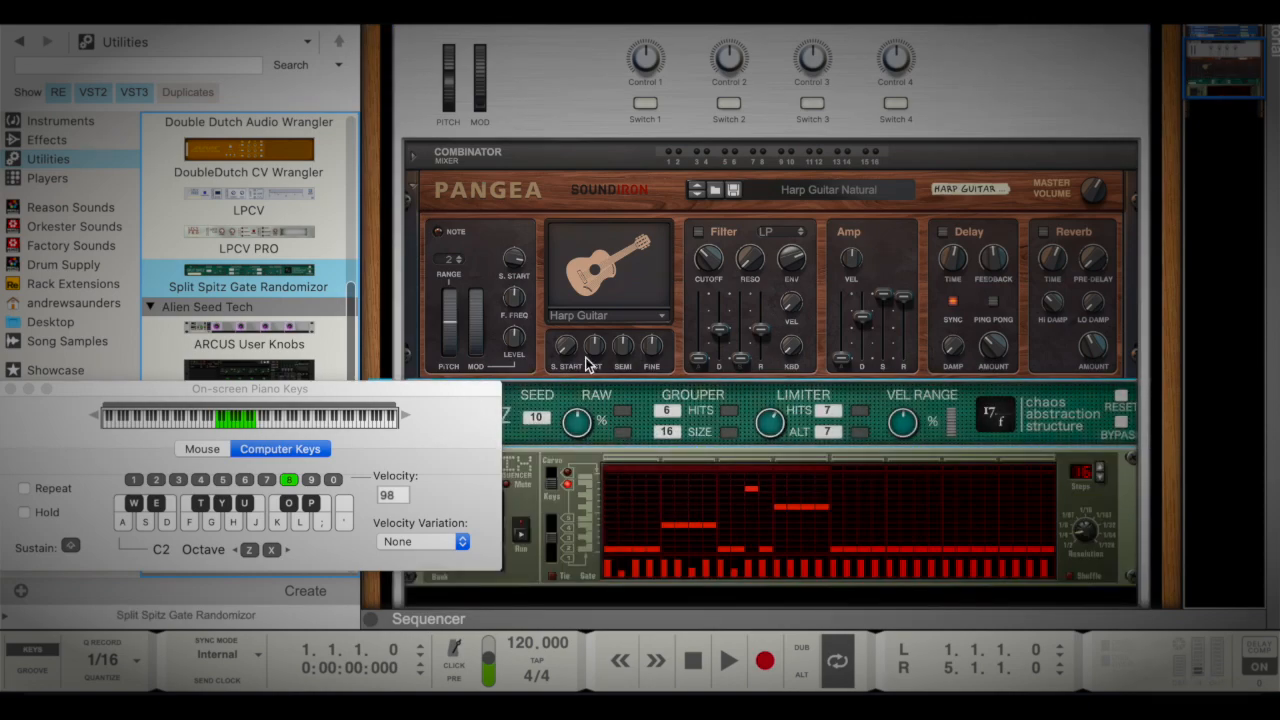
{"action": "key", "text": "Tab"}
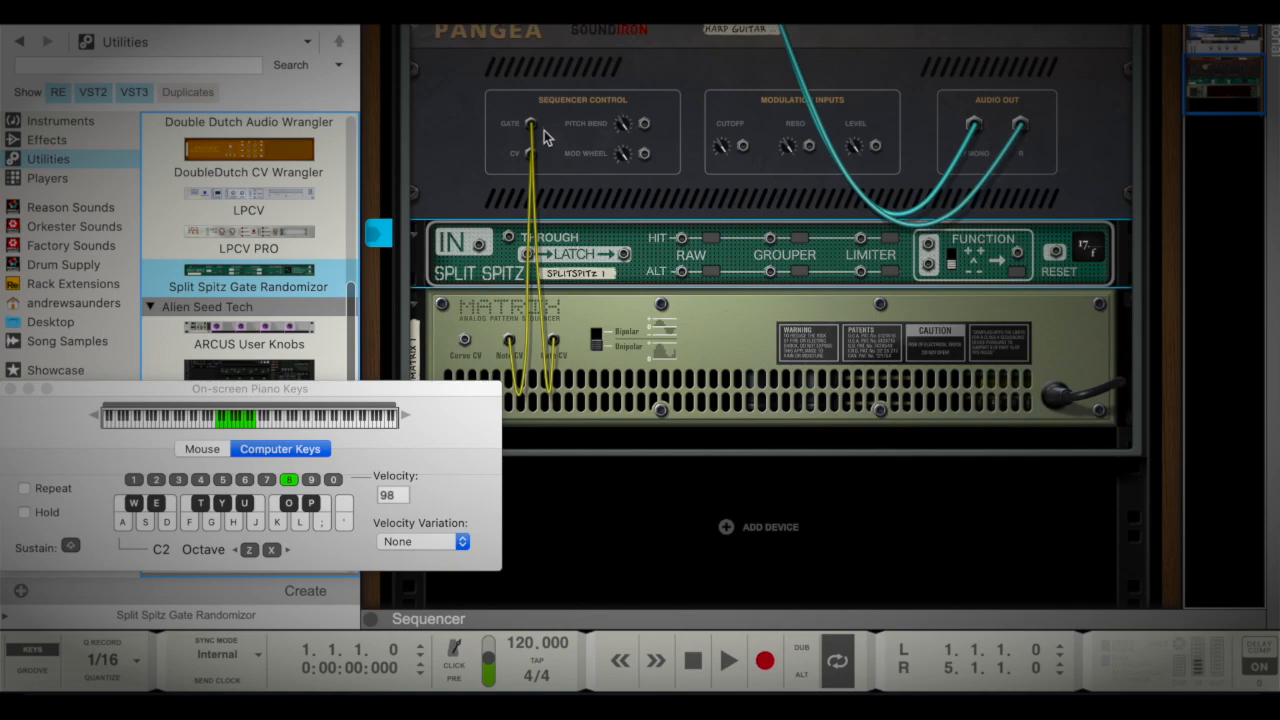
Reroute the Matrix gate cable into the Split Spitz input and connect the Raw Hit output to Pangea's Gate input
{"action": "left_click_drag", "start_coordinate": [530, 124], "coordinate": [480, 248]}
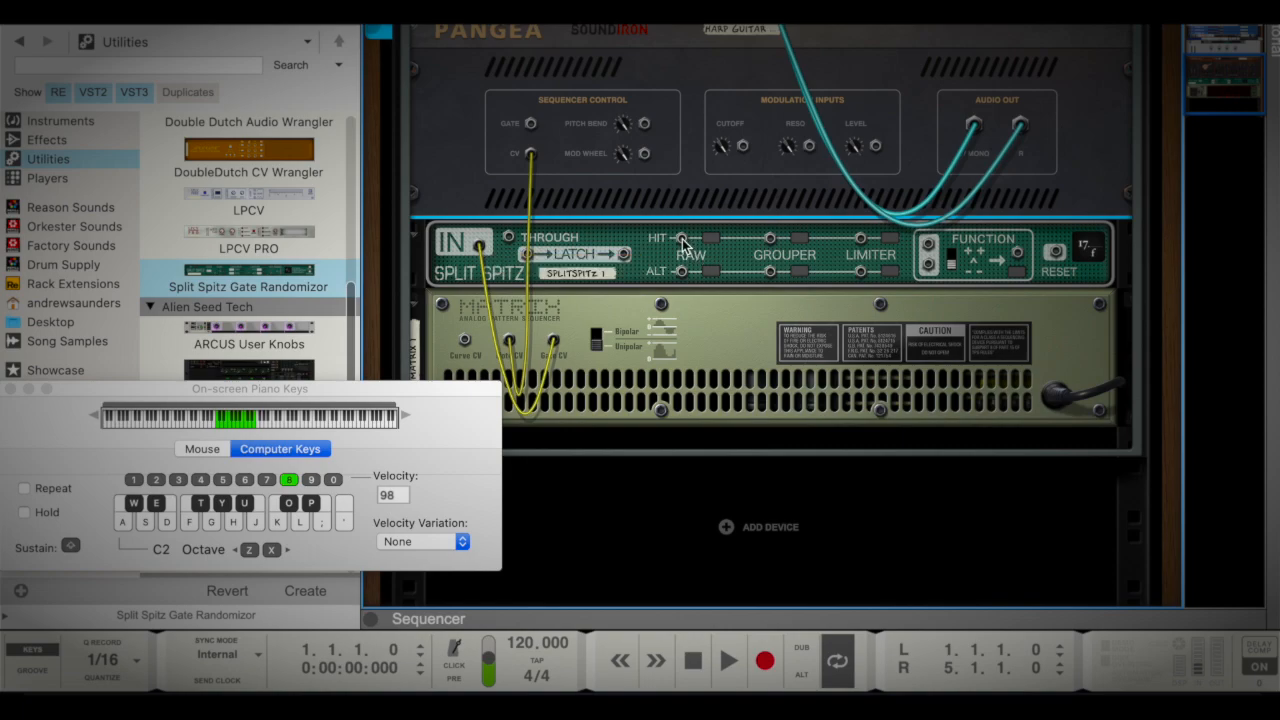
{"action": "left_click_drag", "start_coordinate": [681, 238], "coordinate": [530, 124]}
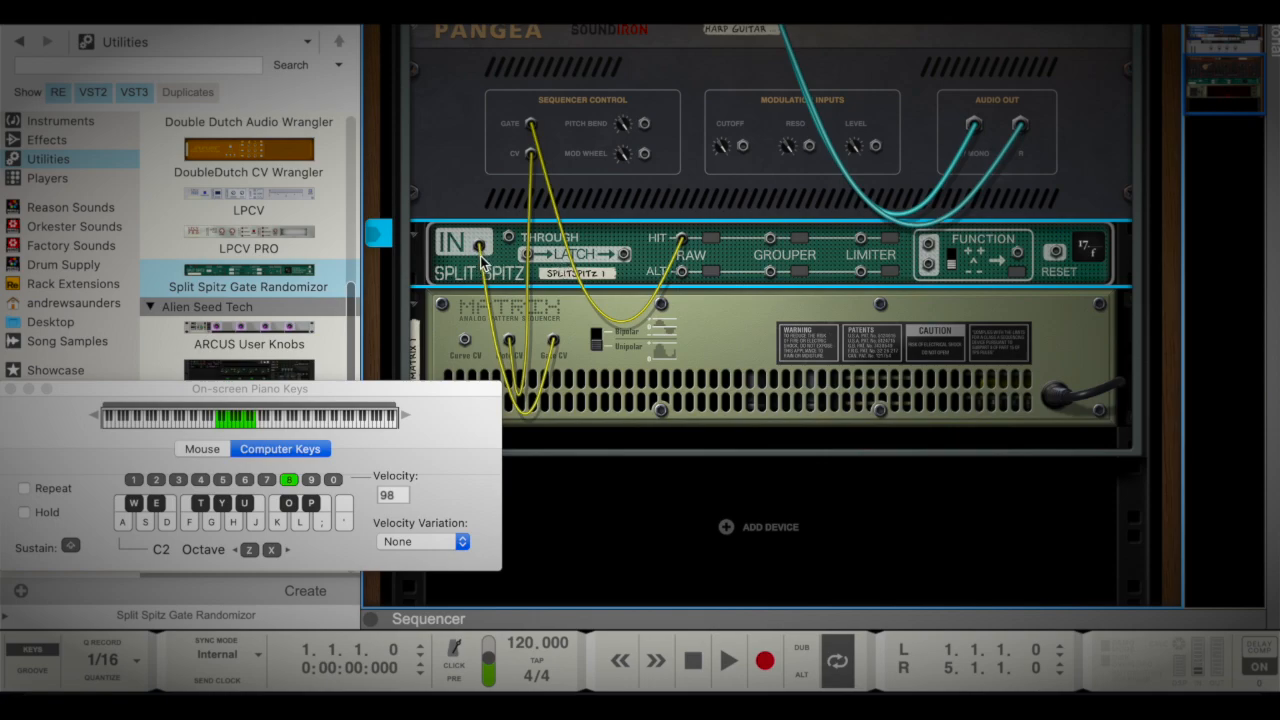
Duplicate the Matrix sequencer and place the copy between Pangea and Split Spitz
{"action": "scroll", "coordinate": [548, 264], "scroll_direction": "down", "scroll_amount": 2}
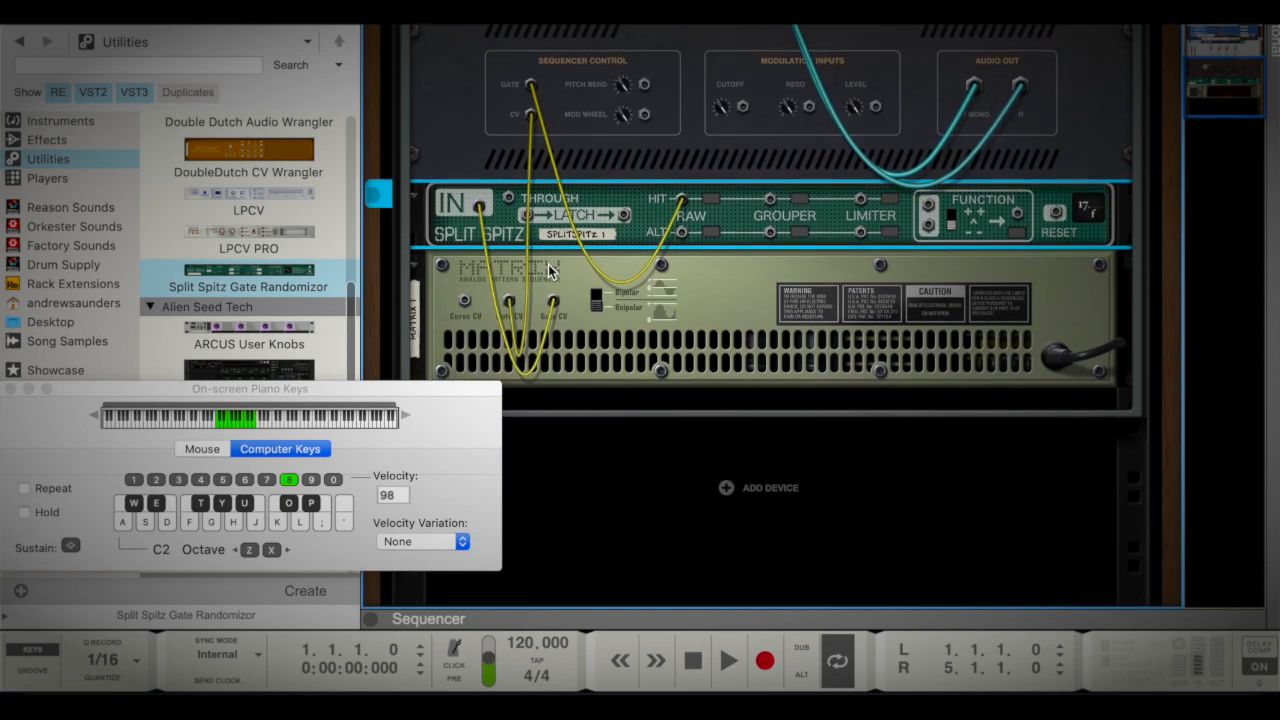
{"action": "right_click", "coordinate": [714, 318]}
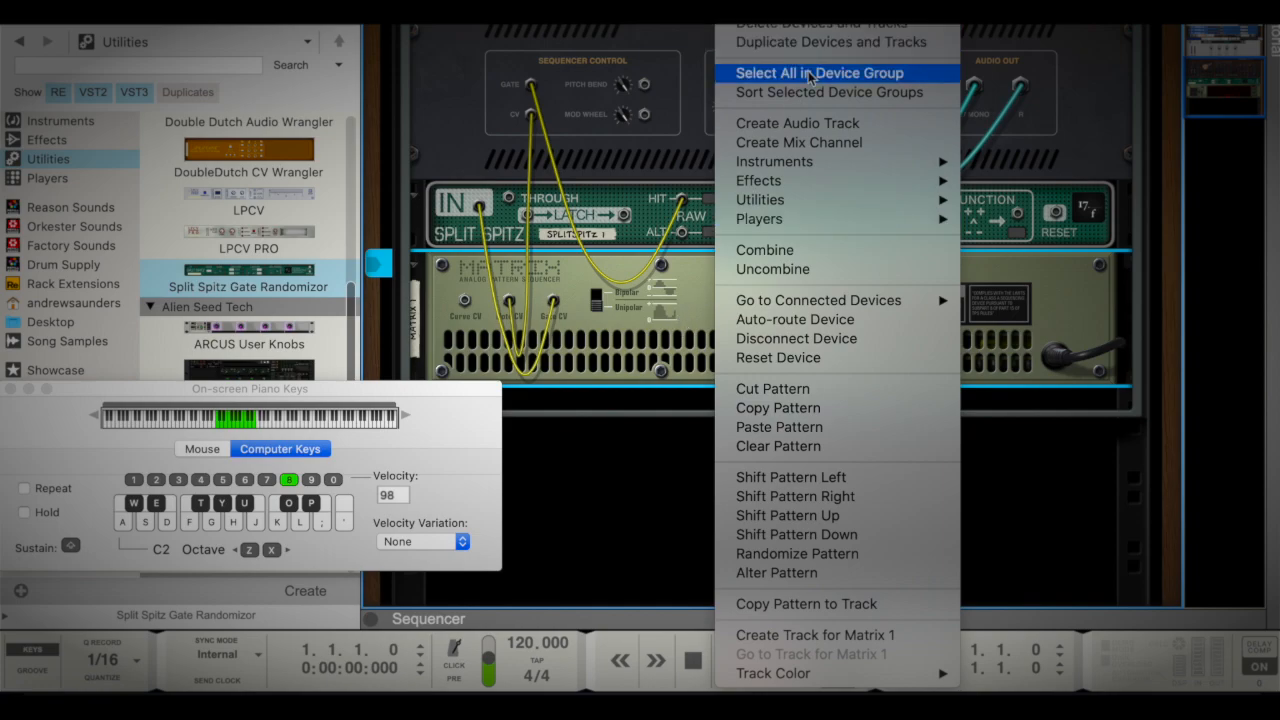
{"action": "left_click", "coordinate": [652, 348]}
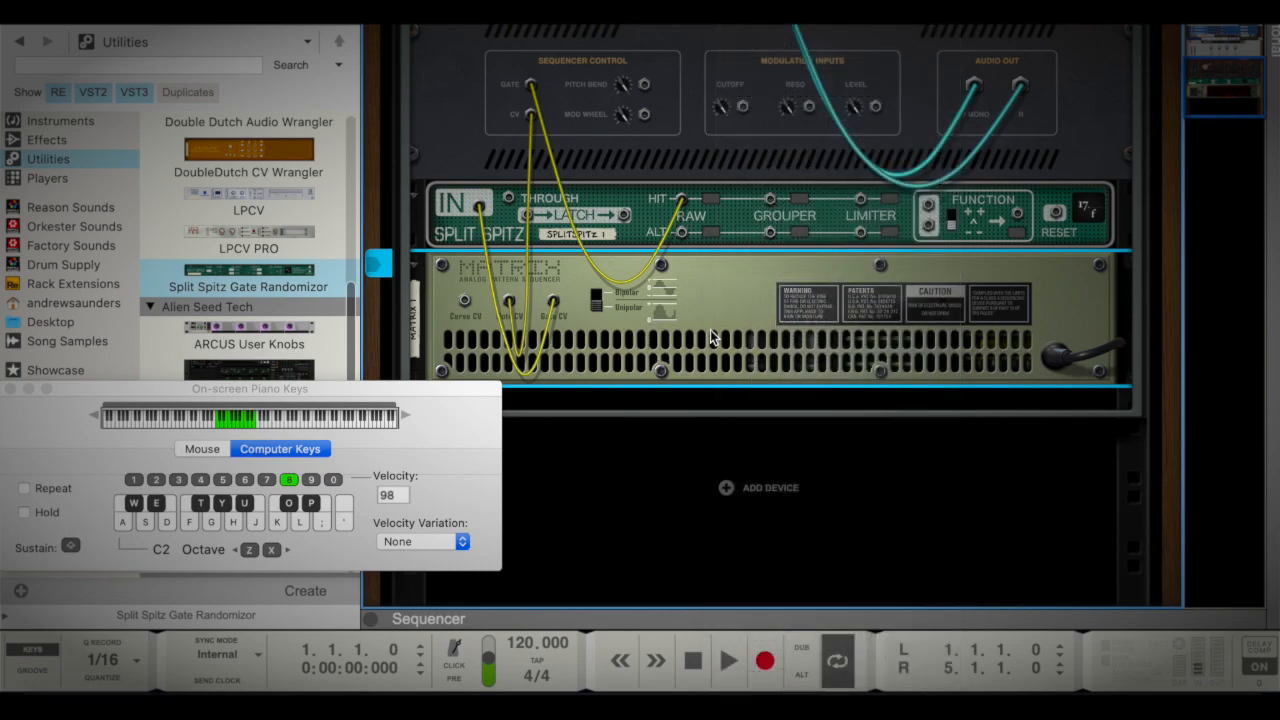
{"action": "left_click_drag", "start_coordinate": [747, 319], "coordinate": [748, 378]}
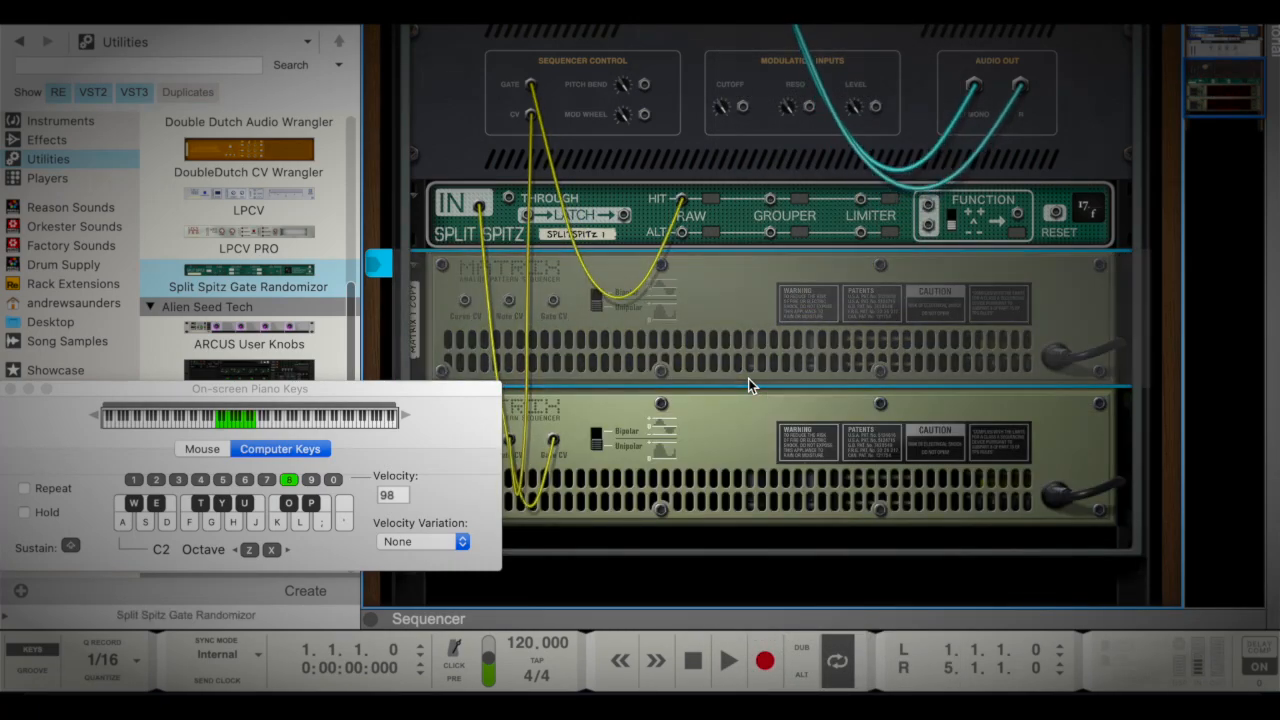
{"action": "scroll", "coordinate": [599, 272], "scroll_direction": "up", "scroll_amount": 2}
{"action": "left_click", "coordinate": [660, 250]}
{"action": "left_click_drag", "start_coordinate": [660, 248], "coordinate": [661, 189]}
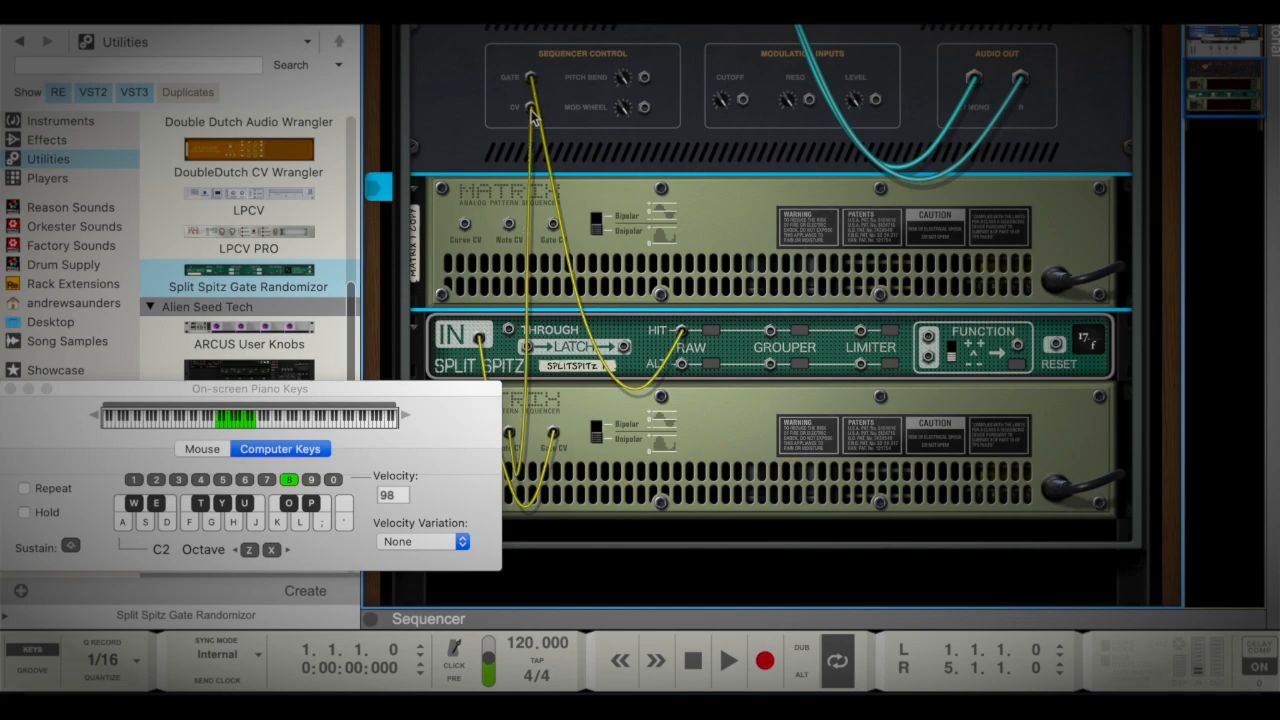
Connect the Note CV output of the Matrix copy to Pangea's sequencer CV input, replacing the original Matrix's cable
{"action": "left_click", "coordinate": [509, 225]}
{"action": "left_click_drag", "start_coordinate": [509, 225], "coordinate": [530, 107]}
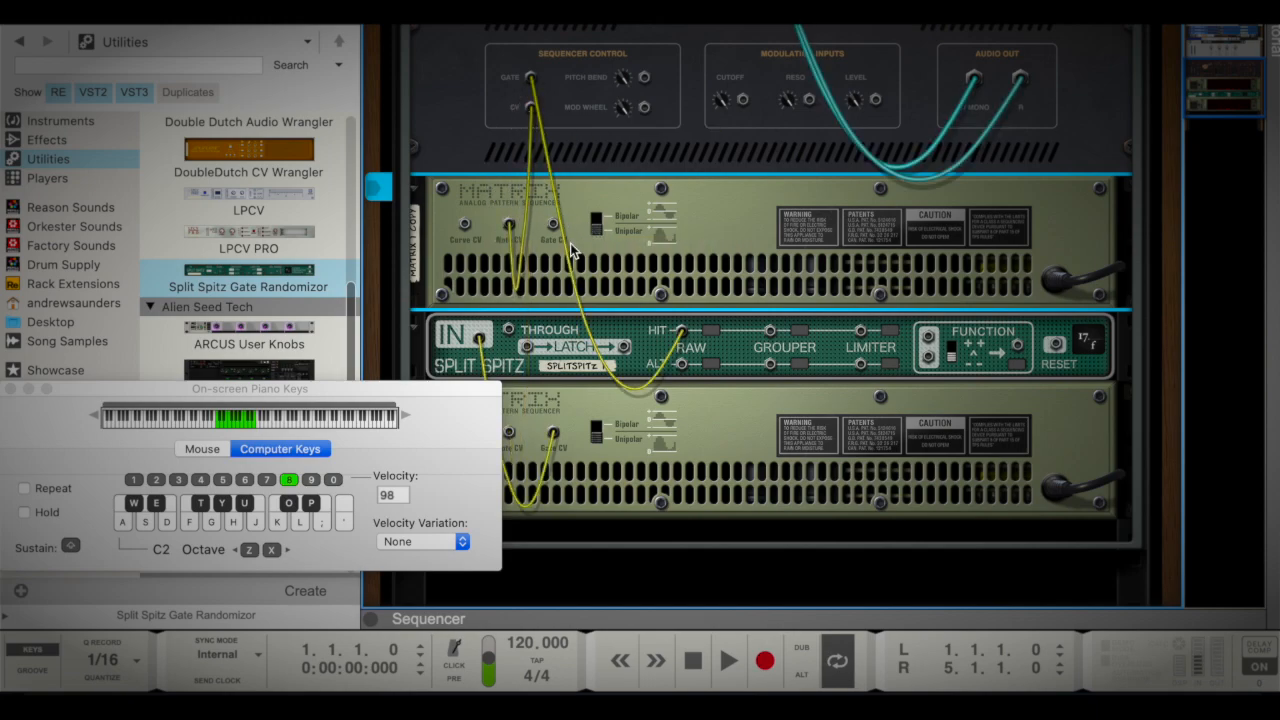
Rename the original Matrix sequencer below Split Spitz as Beat
{"action": "scroll", "coordinate": [573, 250], "scroll_direction": "down", "scroll_amount": 2}
{"action": "scroll", "coordinate": [573, 250], "scroll_direction": "down", "scroll_amount": 3}
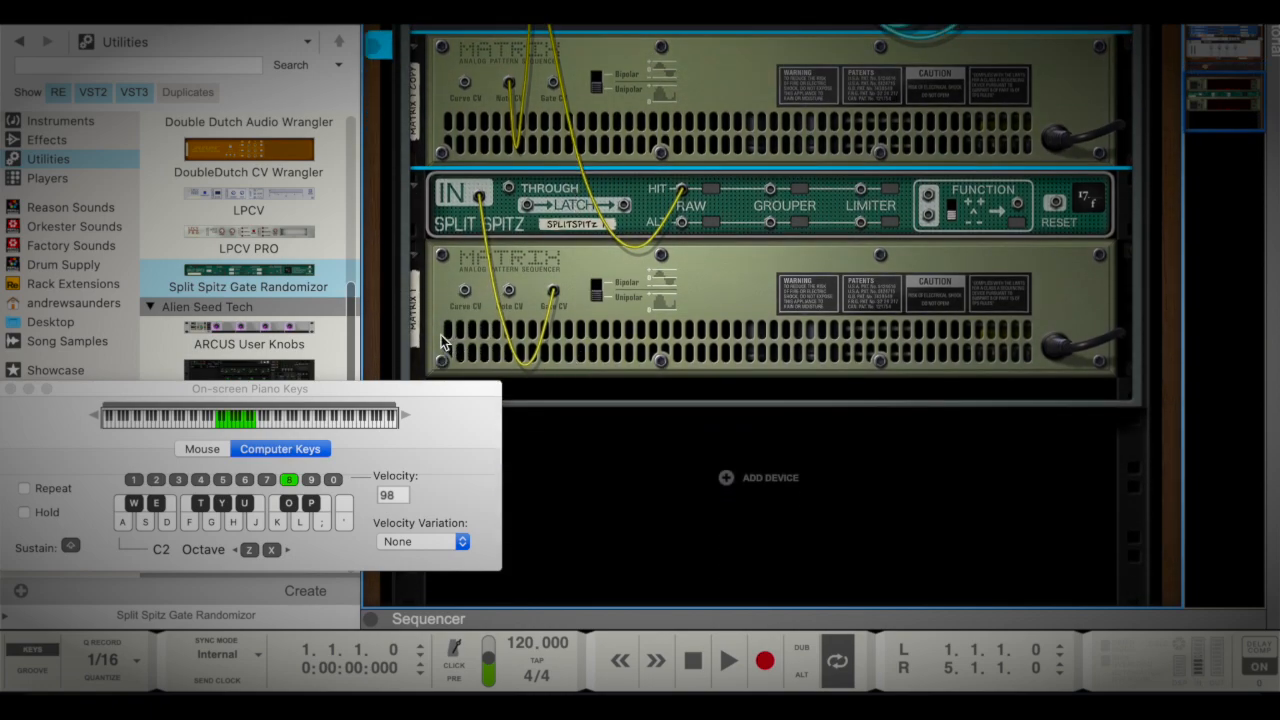
{"action": "left_click", "coordinate": [418, 328]}
{"action": "double_click", "coordinate": [418, 328]}
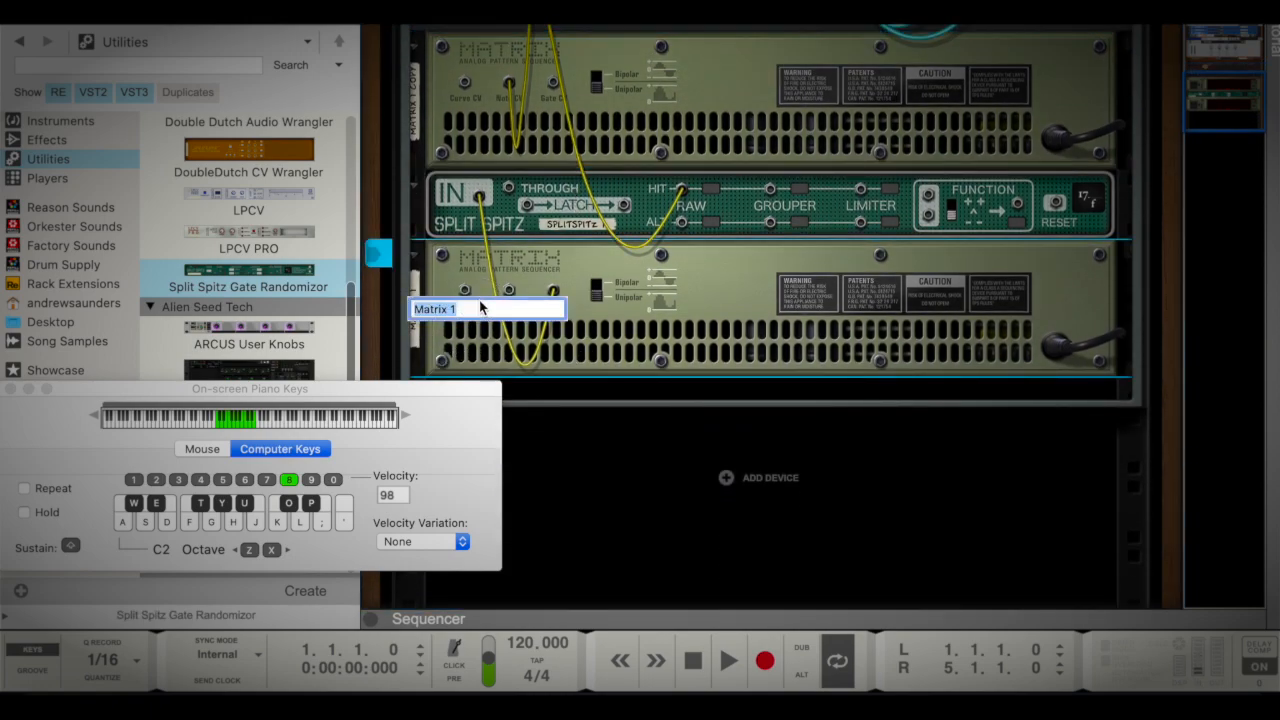
{"action": "type", "text": "Beat"}
{"action": "key", "text": "Return"}
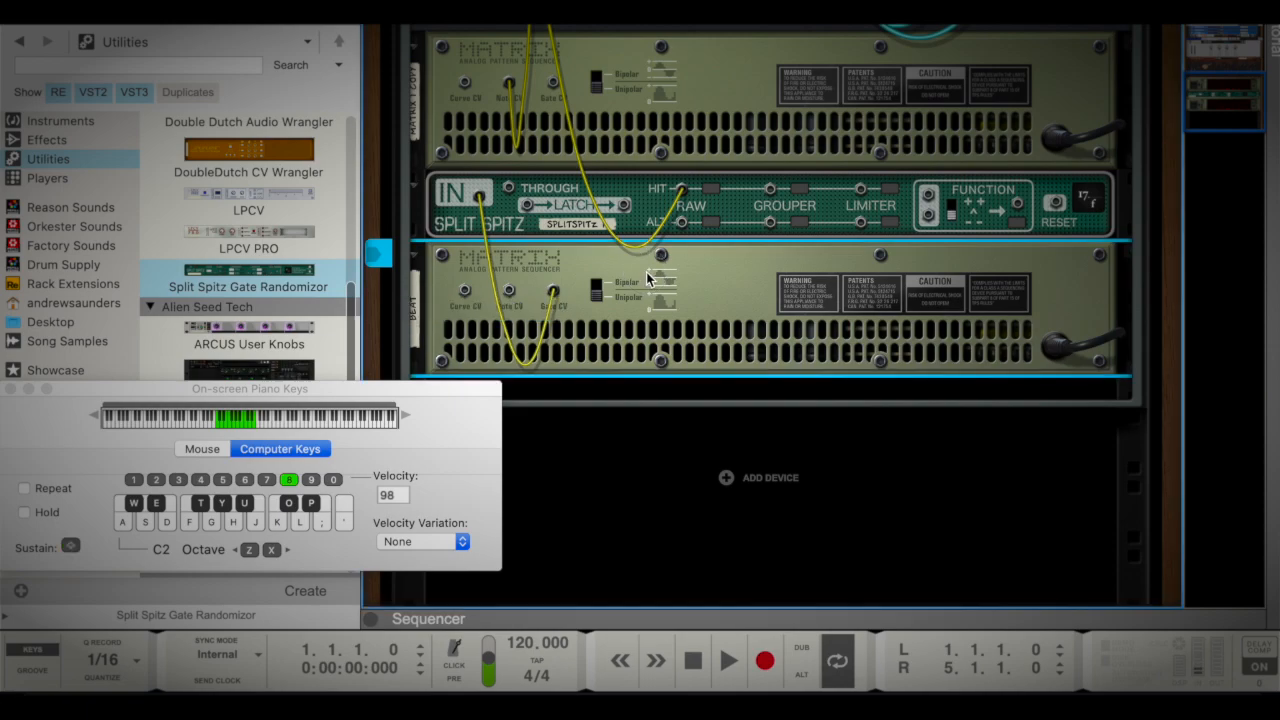
Rename the Matrix copy between the Pangea instrument and Split Spitz as Pangea
{"action": "scroll", "coordinate": [624, 100], "scroll_direction": "up", "scroll_amount": 2}
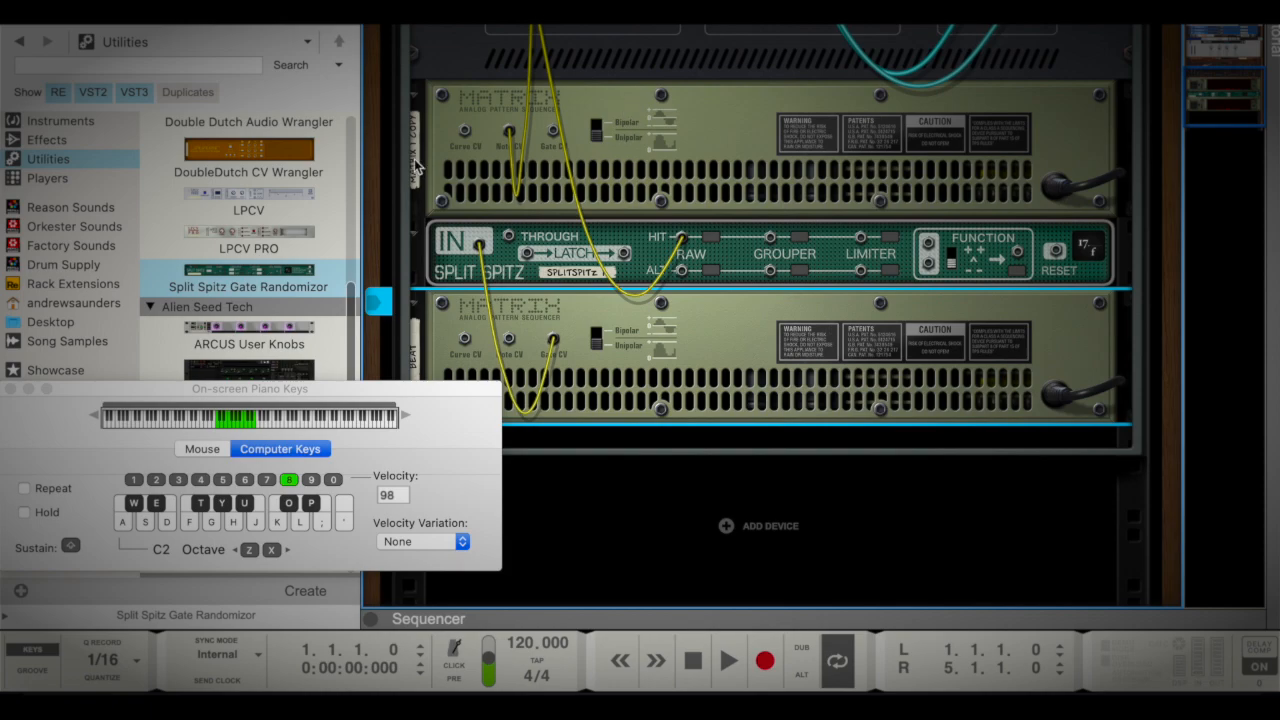
{"action": "scroll", "coordinate": [414, 159], "scroll_direction": "up", "scroll_amount": 4}
{"action": "double_click", "coordinate": [415, 249]}
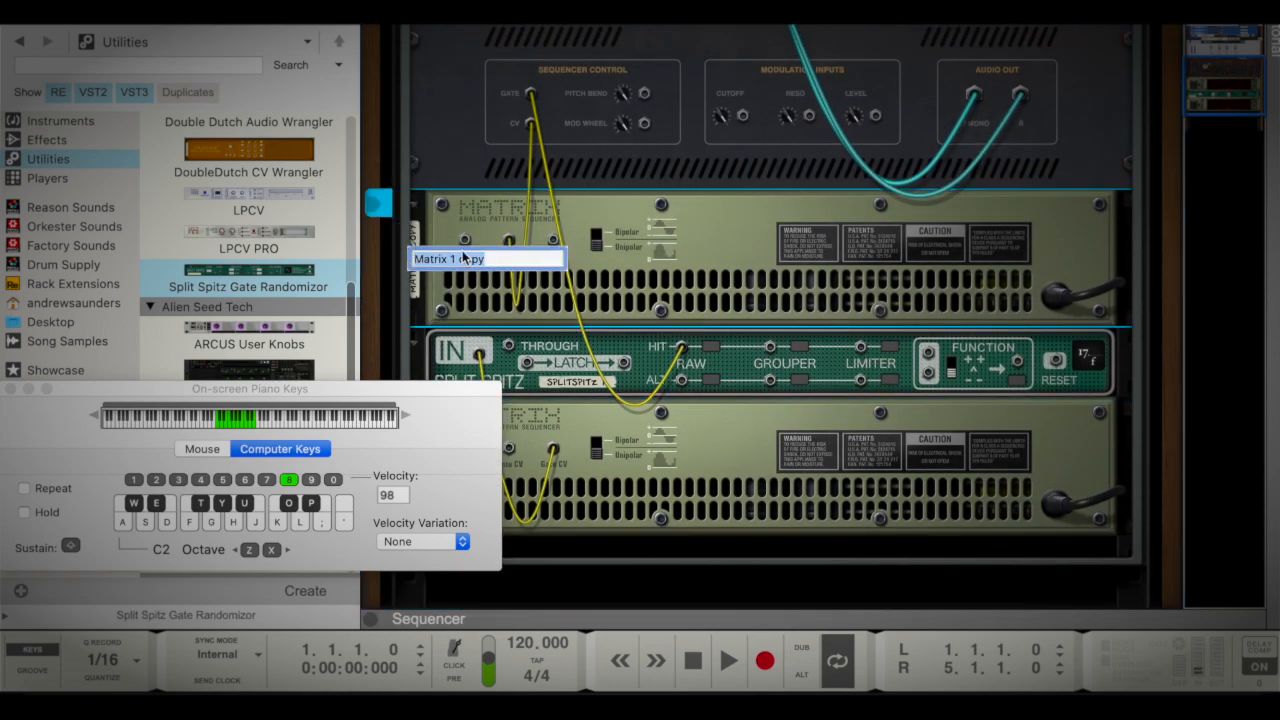
{"action": "type", "text": "Pang"}
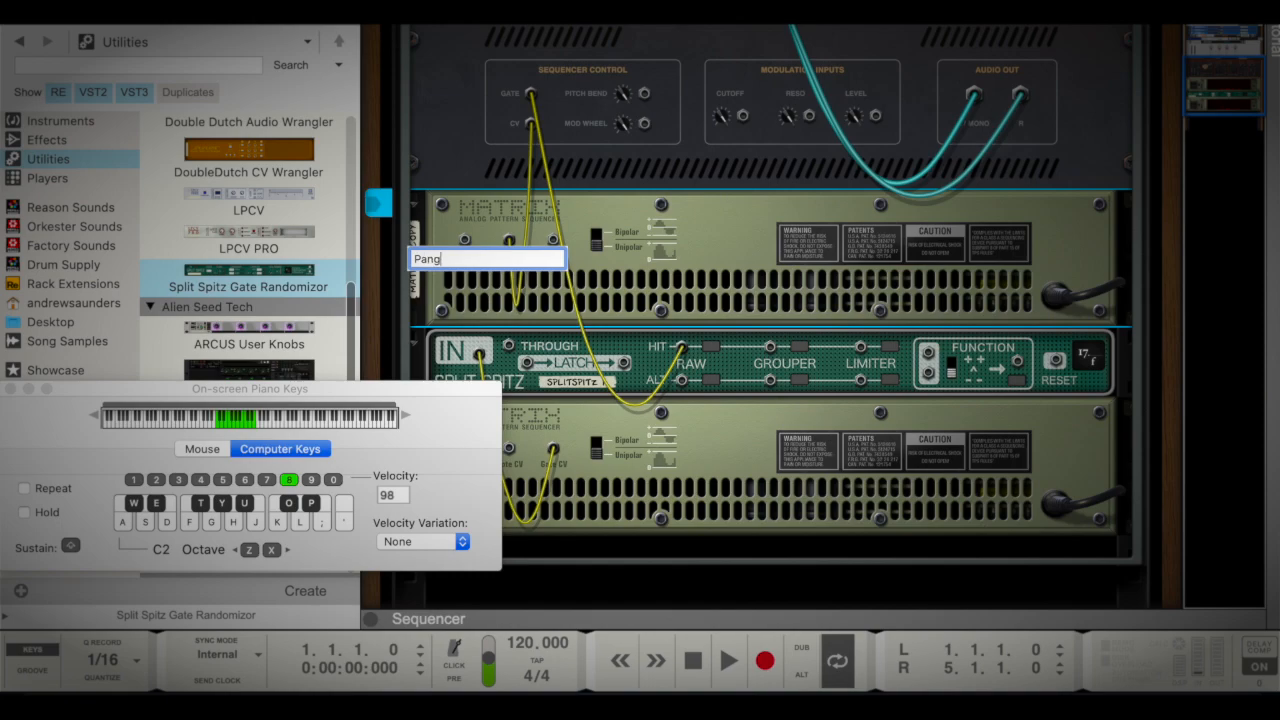
{"action": "key", "text": "Return"}
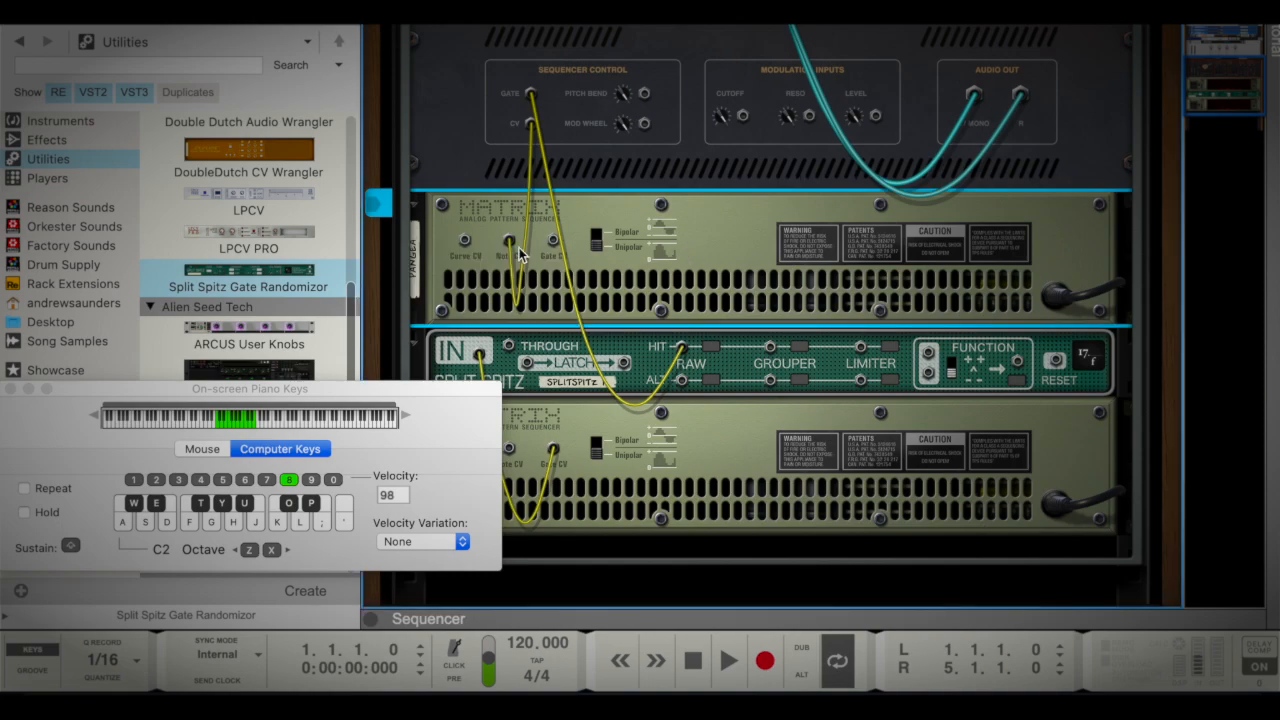
Play the loop from the start and watch Split Spitz distribute the Beat gates across its Hit and Alt outputs
{"action": "scroll", "coordinate": [519, 247], "scroll_direction": "down", "scroll_amount": 2}
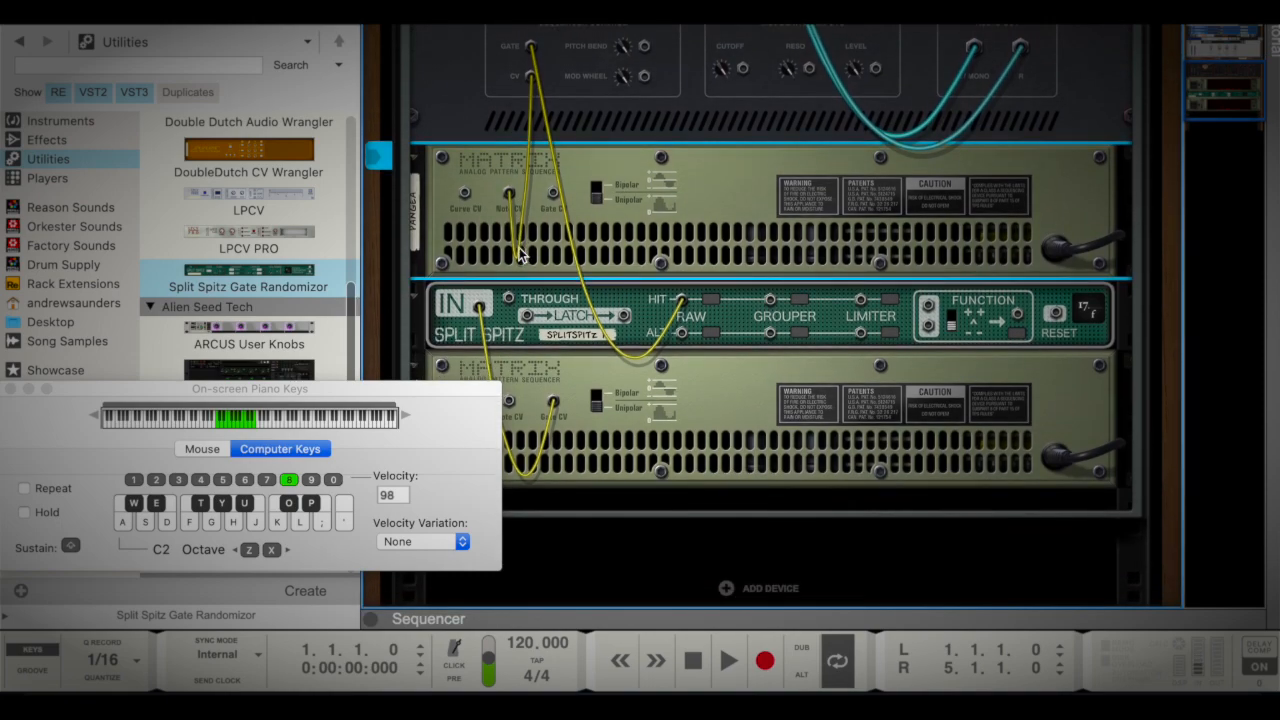
{"action": "key", "text": "space"}
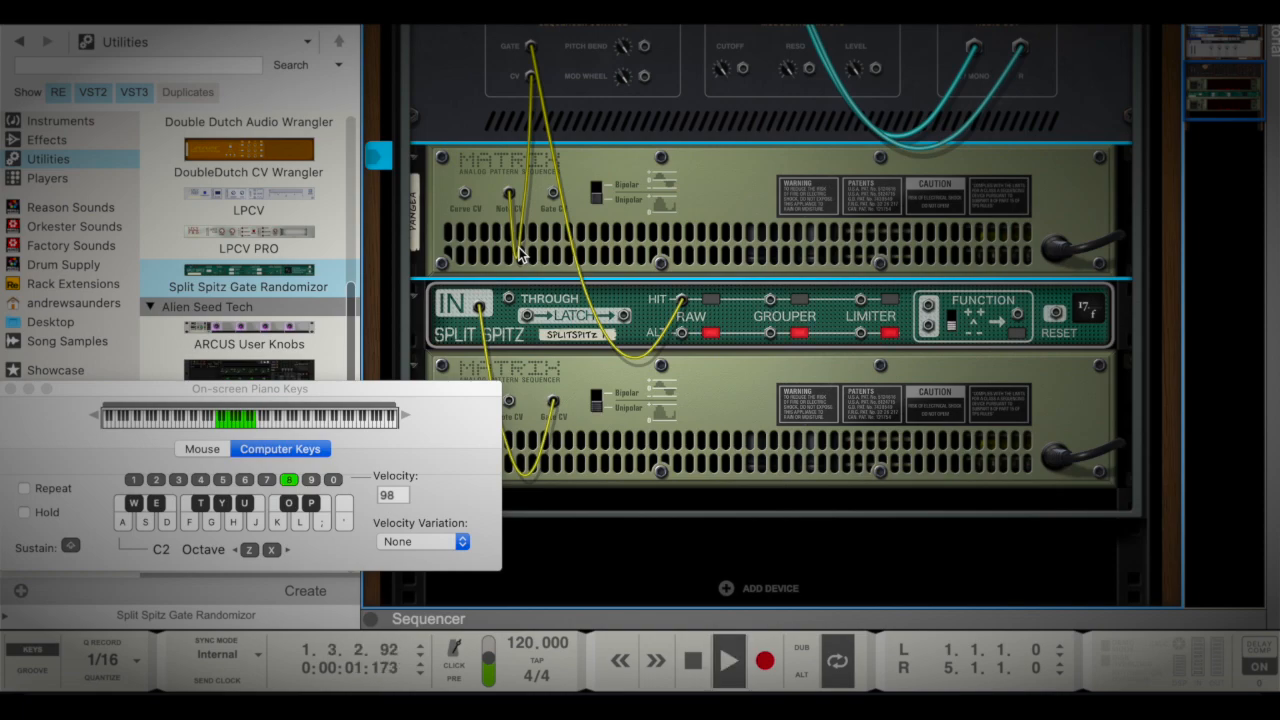
{"action": "key", "text": "space"}
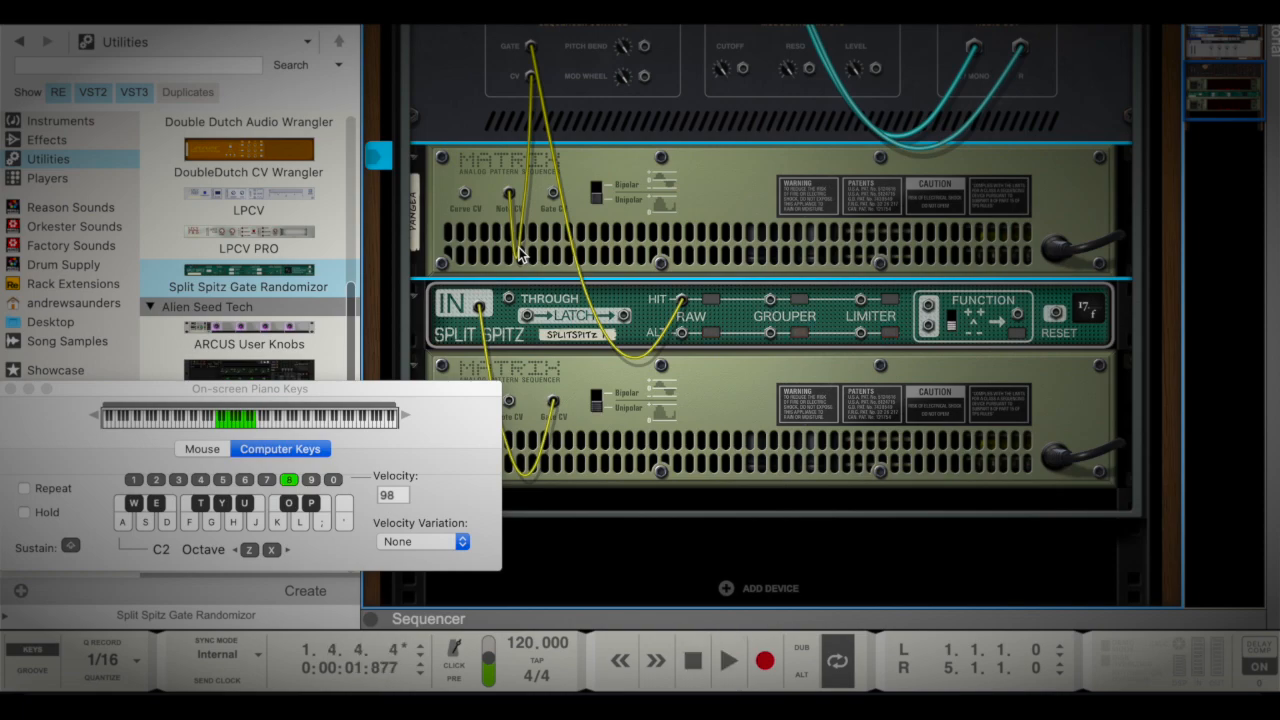
{"action": "key", "text": "space"}
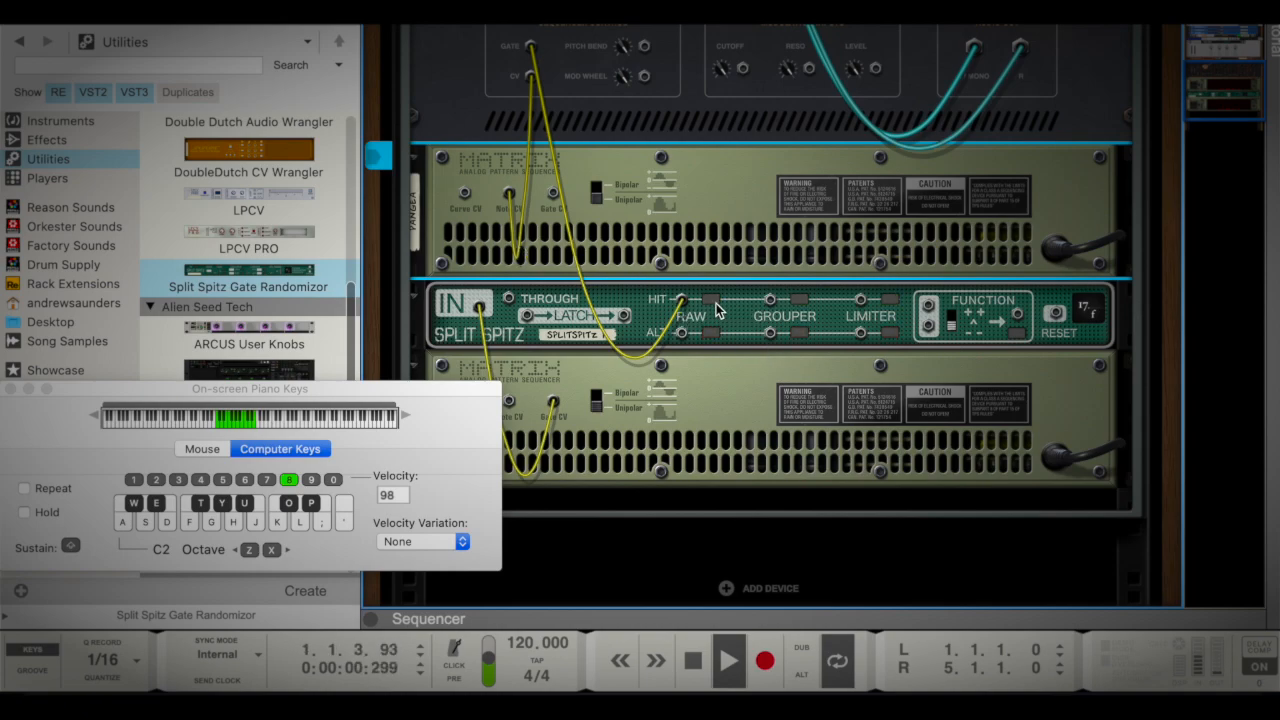
{"action": "scroll", "coordinate": [730, 320], "scroll_direction": "down", "scroll_amount": 2}
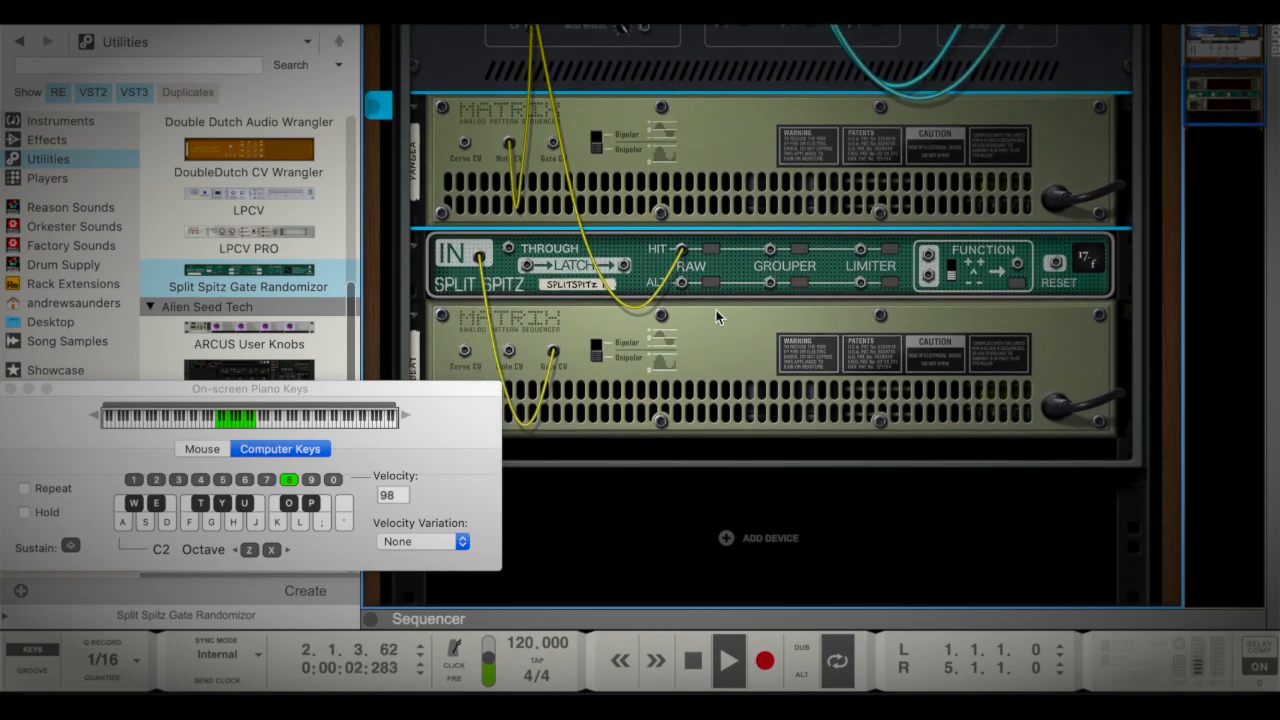
{"action": "scroll", "coordinate": [726, 285], "scroll_direction": "up", "scroll_amount": 1}
{"action": "scroll", "coordinate": [726, 285], "scroll_direction": "down", "scroll_amount": 1}
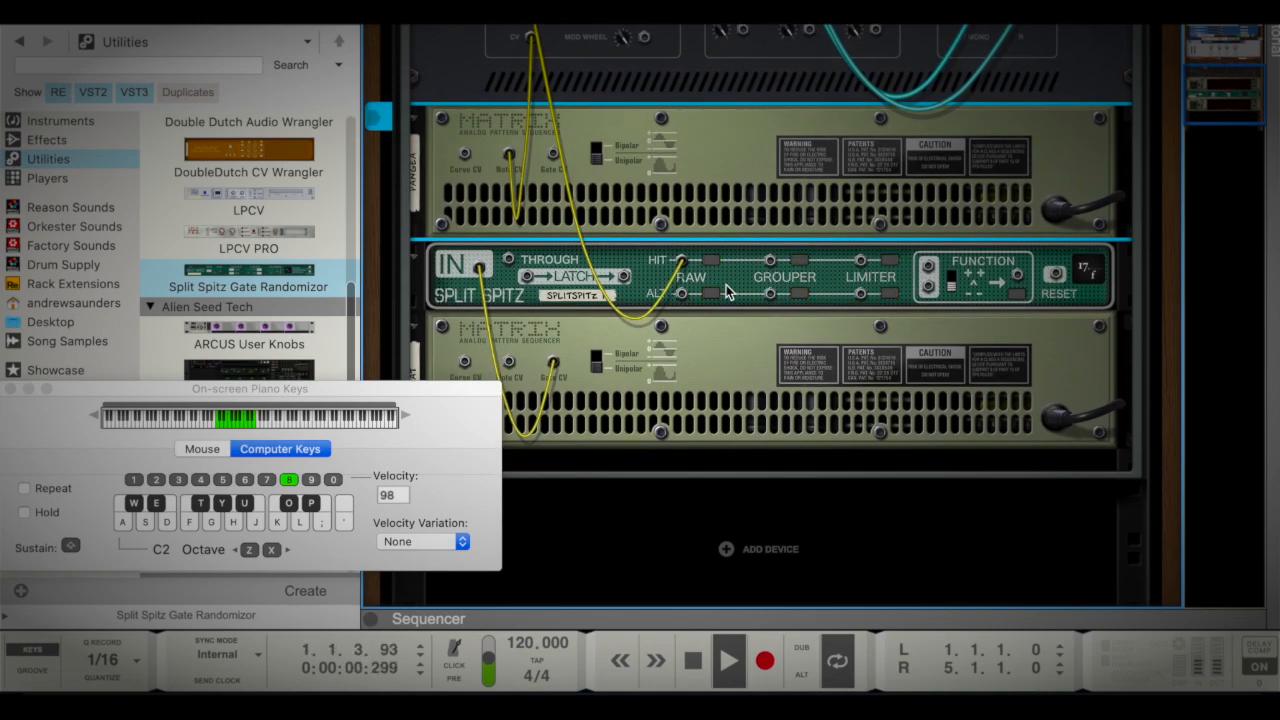
{"action": "scroll", "coordinate": [727, 290], "scroll_direction": "down", "scroll_amount": 3}
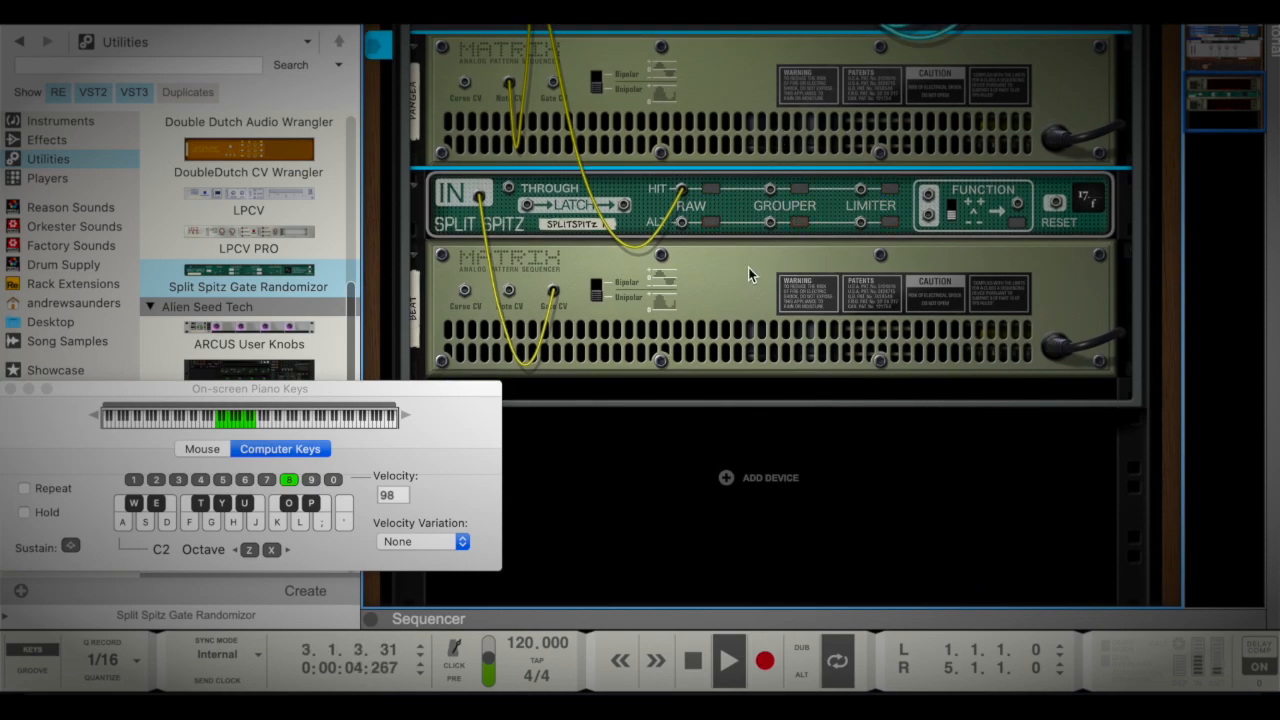
Duplicate the Pangea Matrix and place the copy directly below the Beat Matrix
{"action": "right_click", "coordinate": [759, 124]}
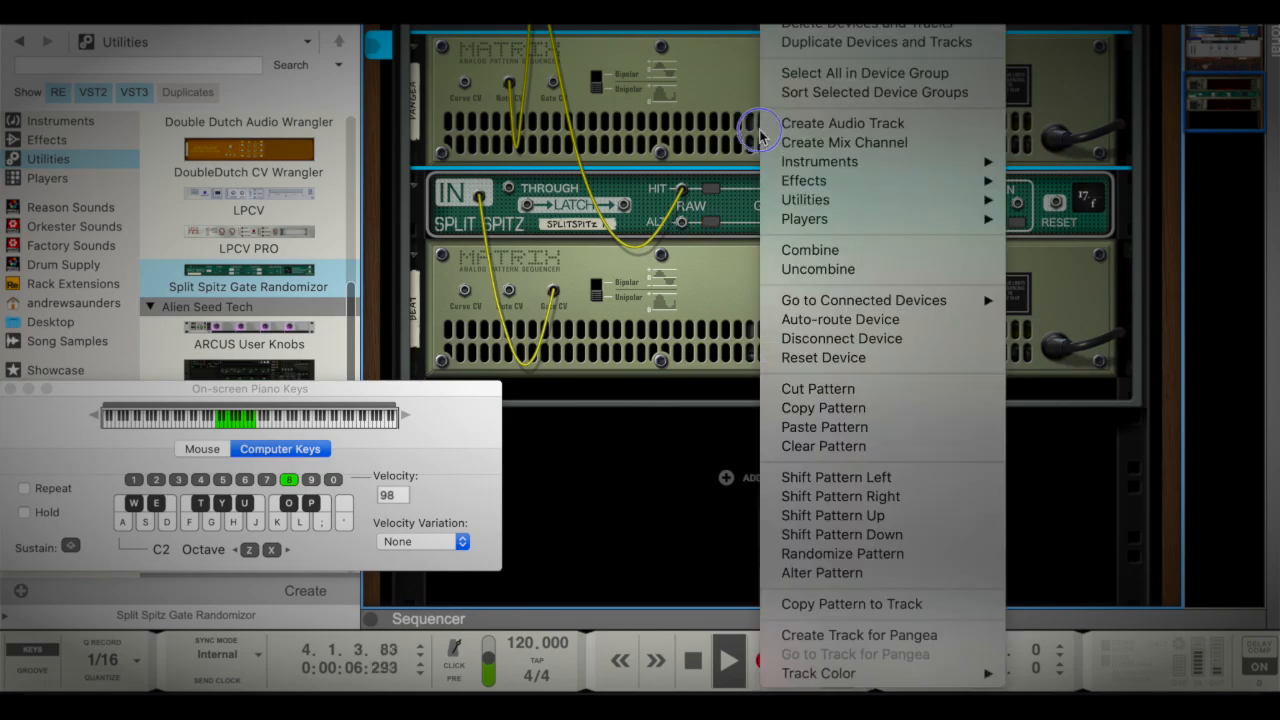
{"action": "left_click", "coordinate": [726, 121]}
{"action": "left_click_drag", "start_coordinate": [728, 121], "coordinate": [738, 381]}
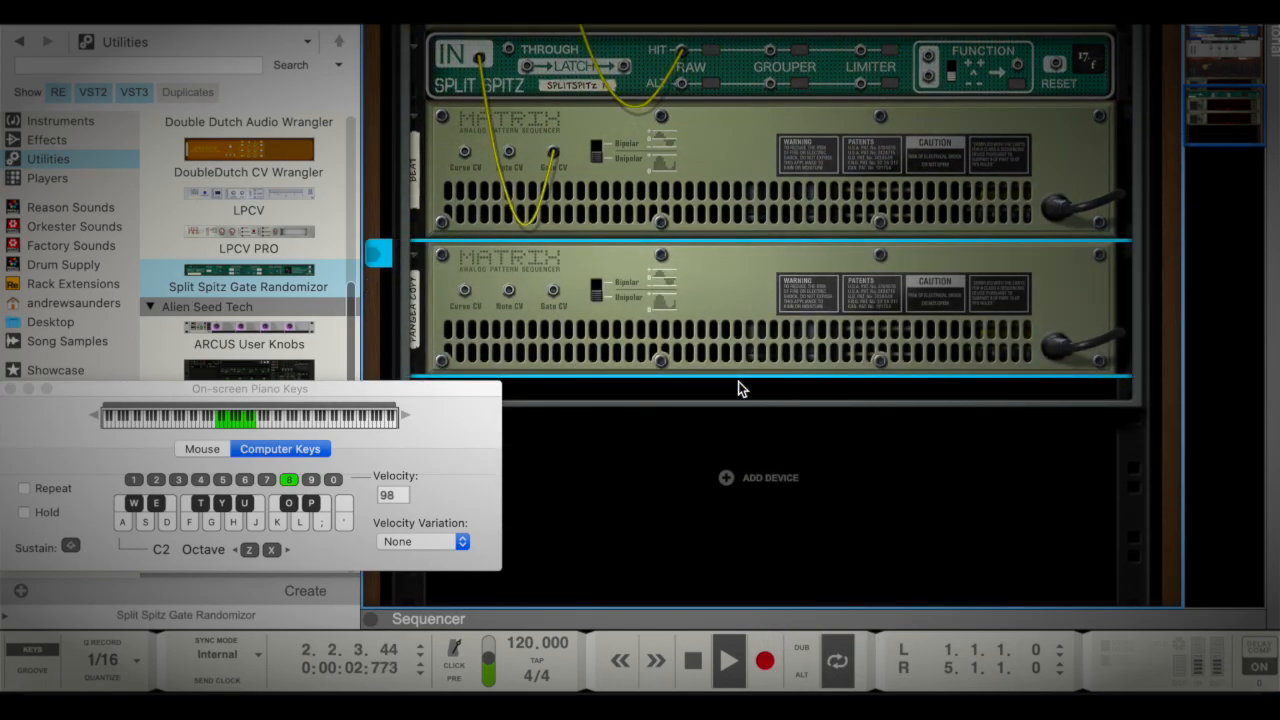
Close the on-screen piano keys and add a Klang Tuned Percussion instrument below the new Matrix copy in the Combinator
{"action": "left_click", "coordinate": [53, 140]}
{"action": "left_click", "coordinate": [56, 122]}
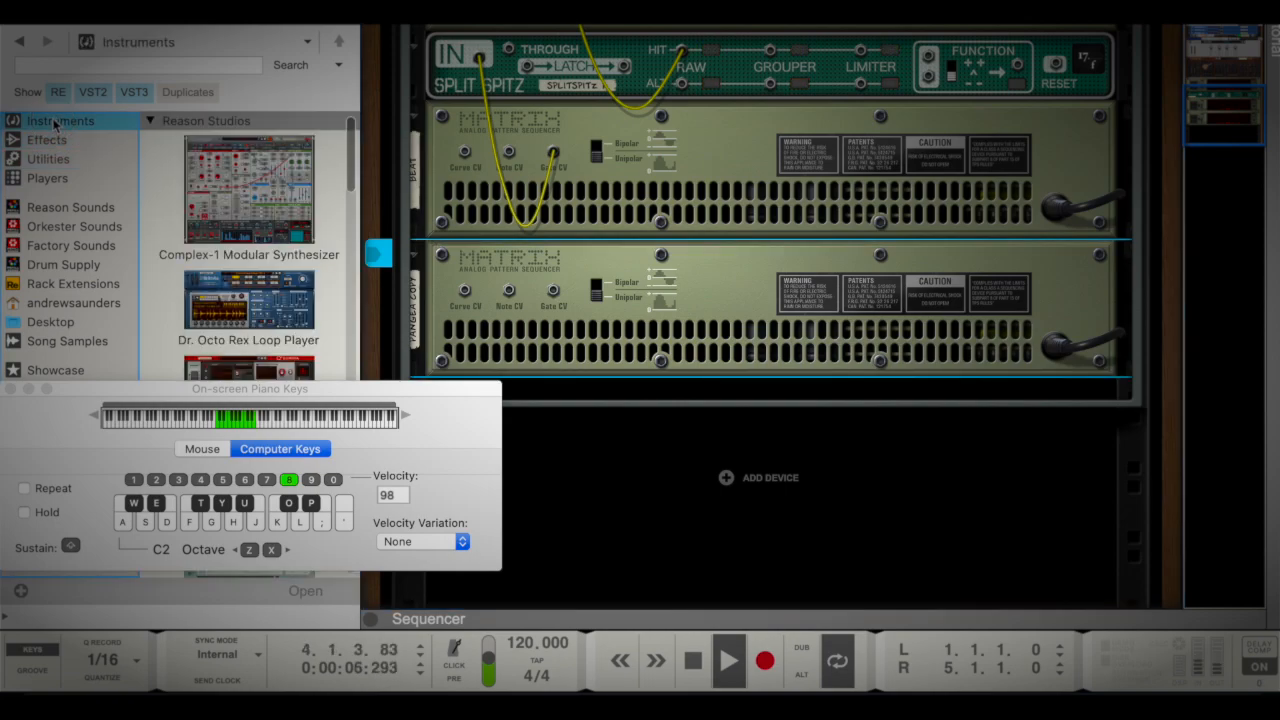
{"action": "scroll", "coordinate": [206, 306], "scroll_direction": "down", "scroll_amount": 4}
{"action": "left_click", "coordinate": [12, 388]}
{"action": "scroll", "coordinate": [300, 385], "scroll_direction": "down", "scroll_amount": 3}
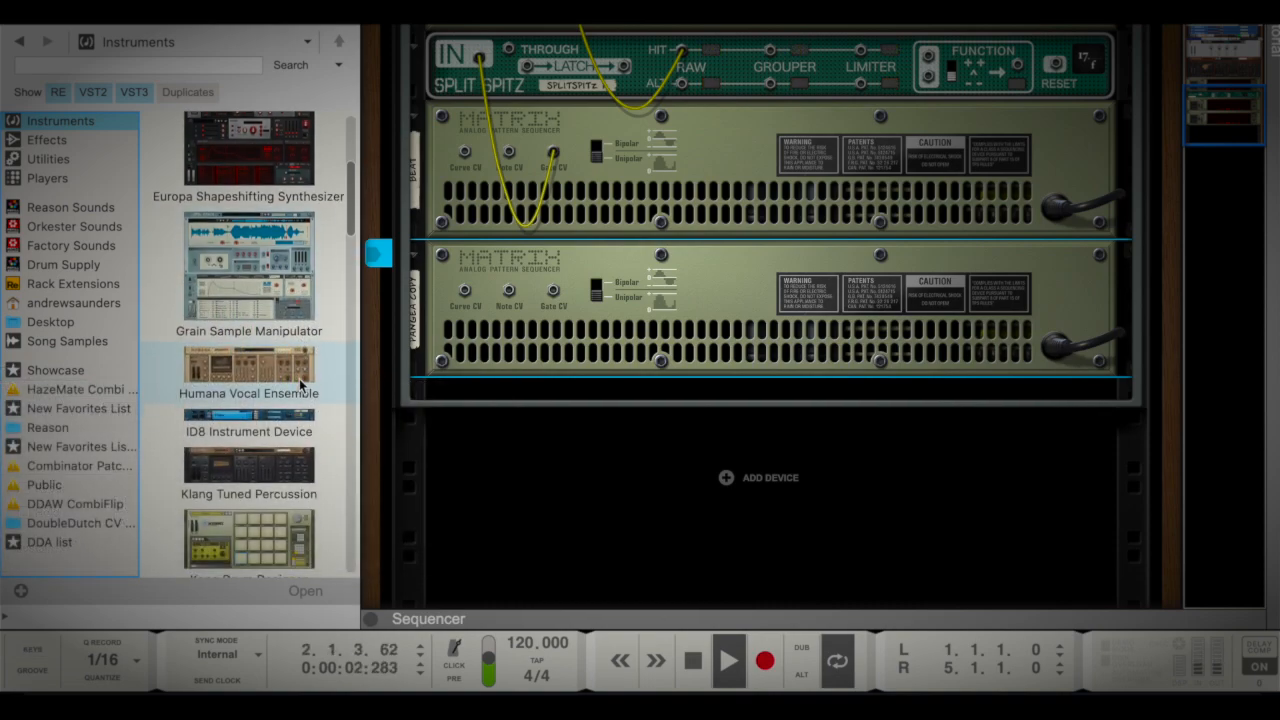
{"action": "scroll", "coordinate": [305, 447], "scroll_direction": "down", "scroll_amount": 3}
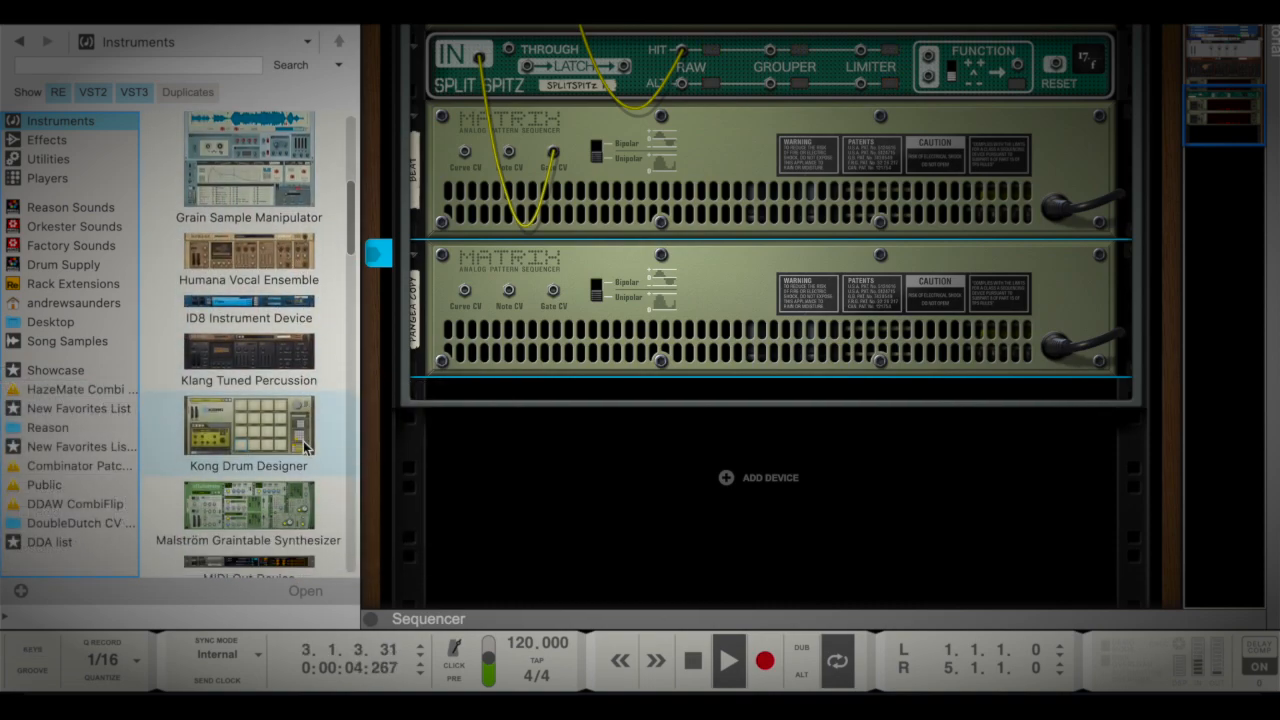
{"action": "left_click_drag", "start_coordinate": [270, 358], "coordinate": [540, 380]}
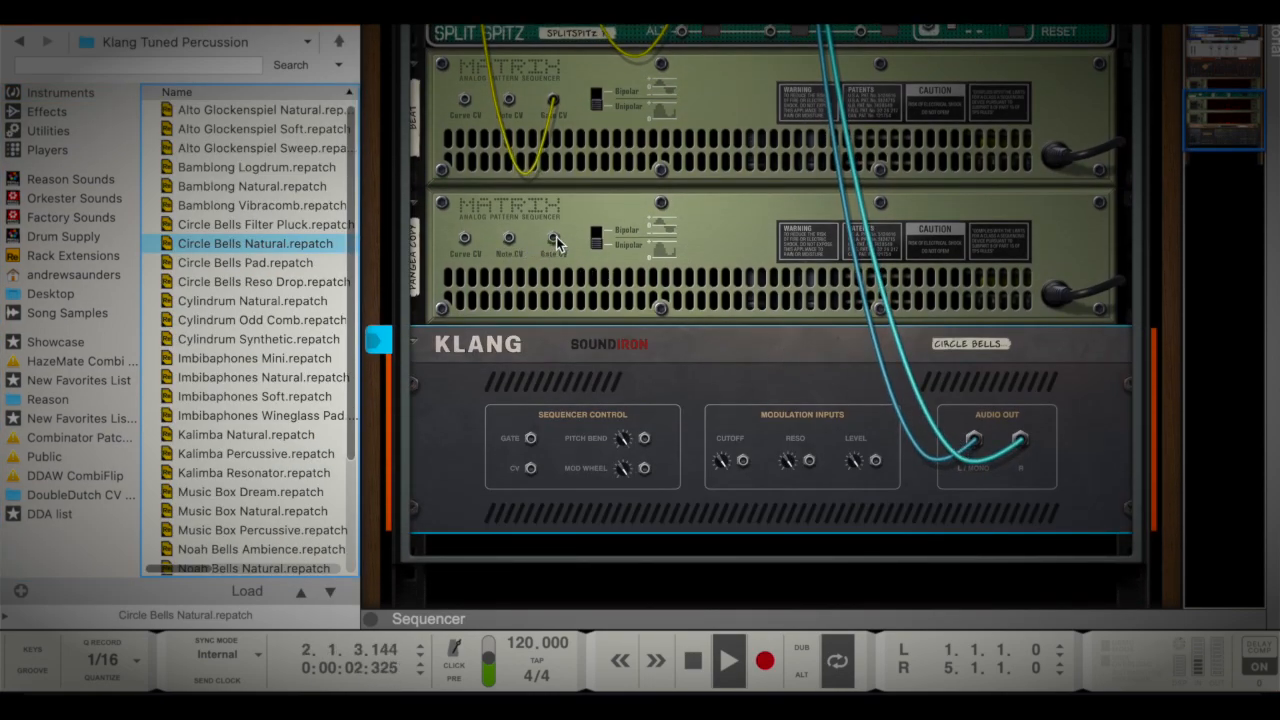
Connect the new Matrix copy's Note CV to Klang's sequencer CV input and Split Spitz's Raw Alt output to Klang's Gate input
{"action": "left_click", "coordinate": [512, 245]}
{"action": "left_click_drag", "start_coordinate": [512, 245], "coordinate": [681, 172]}
{"action": "scroll", "coordinate": [700, 196], "scroll_direction": "down", "scroll_amount": 1}
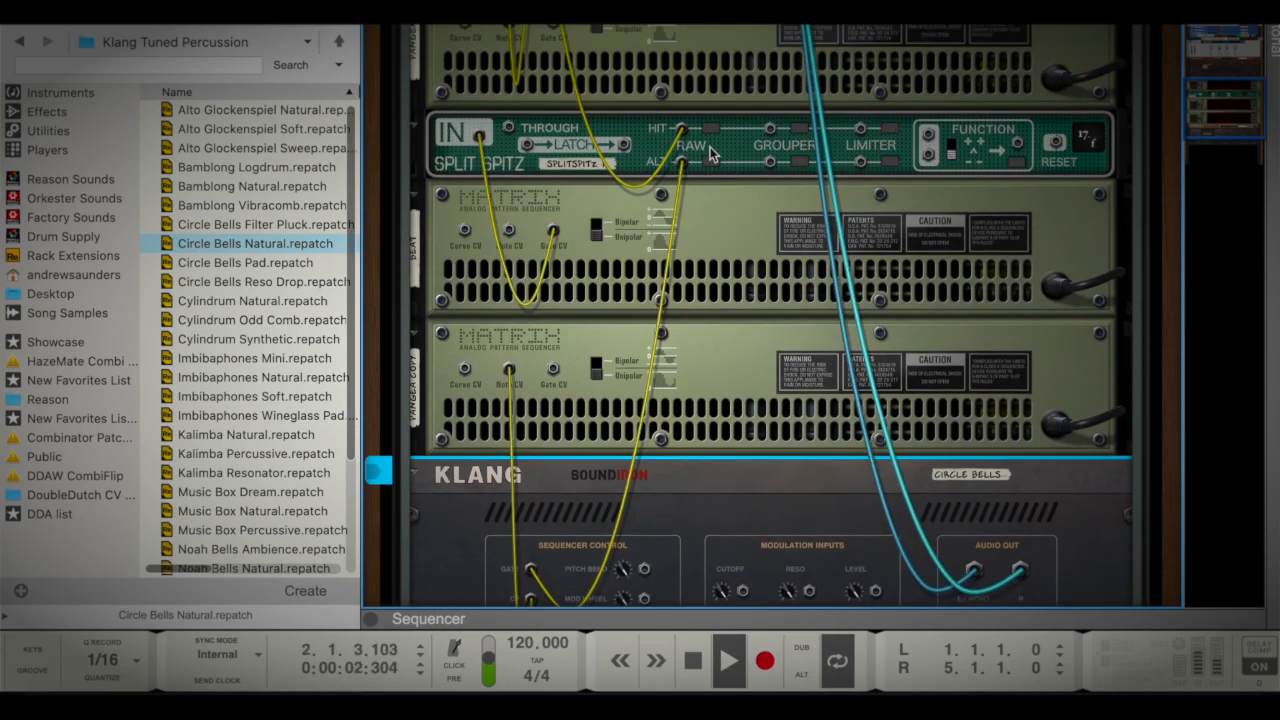
{"action": "scroll", "coordinate": [716, 180], "scroll_direction": "down", "scroll_amount": 2}
{"action": "scroll", "coordinate": [716, 180], "scroll_direction": "down", "scroll_amount": 3}
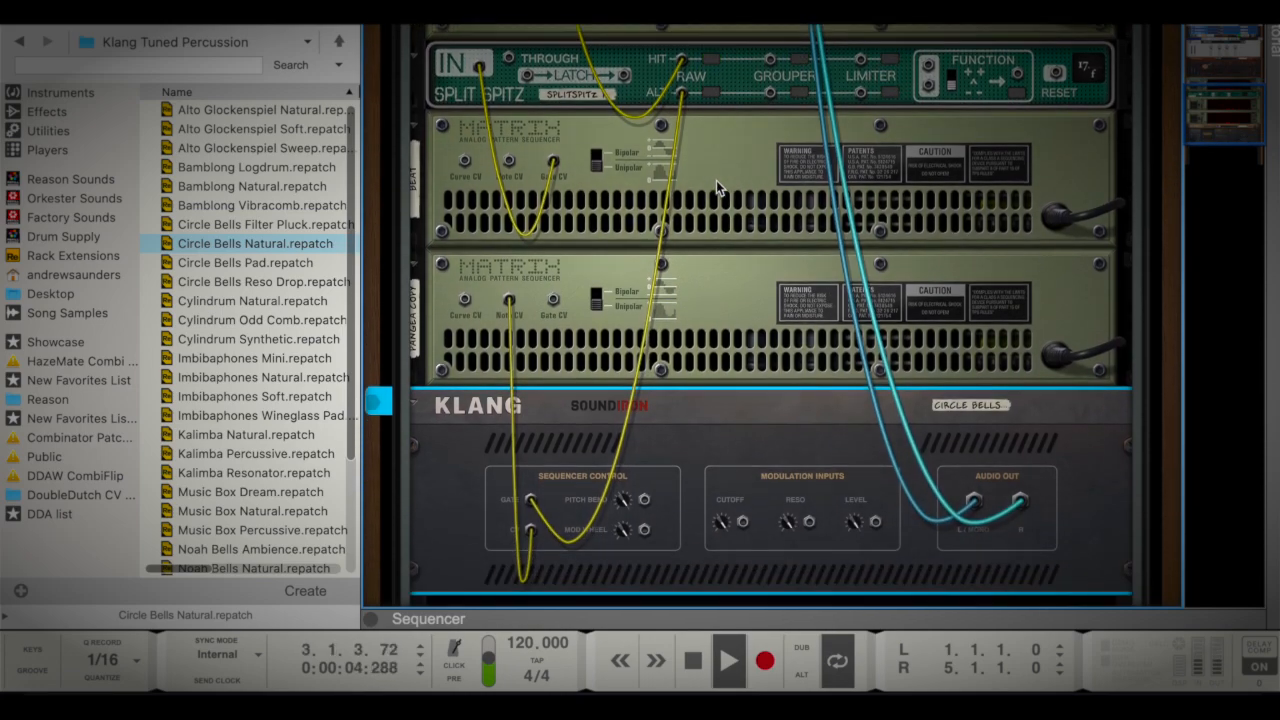
Flip the rack to its front and set the Matrix directly above Klang to 15 steps
{"action": "key", "text": "Tab"}
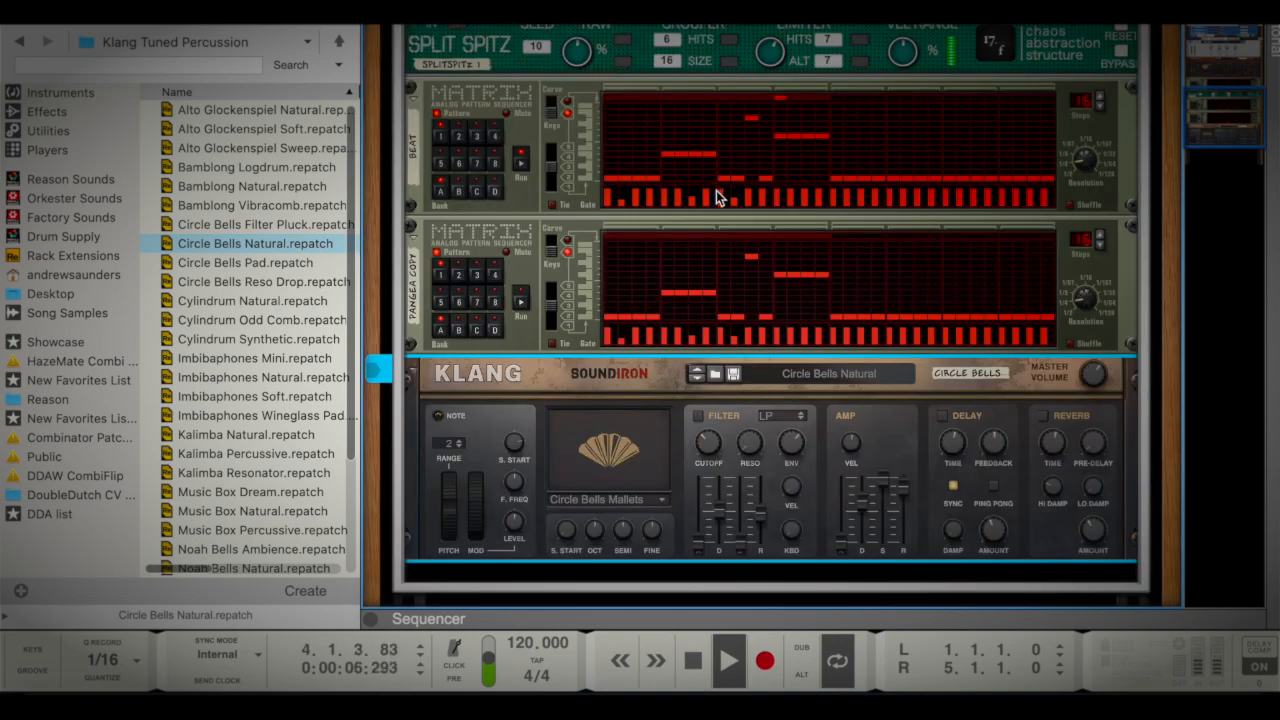
{"action": "left_click", "coordinate": [523, 306]}
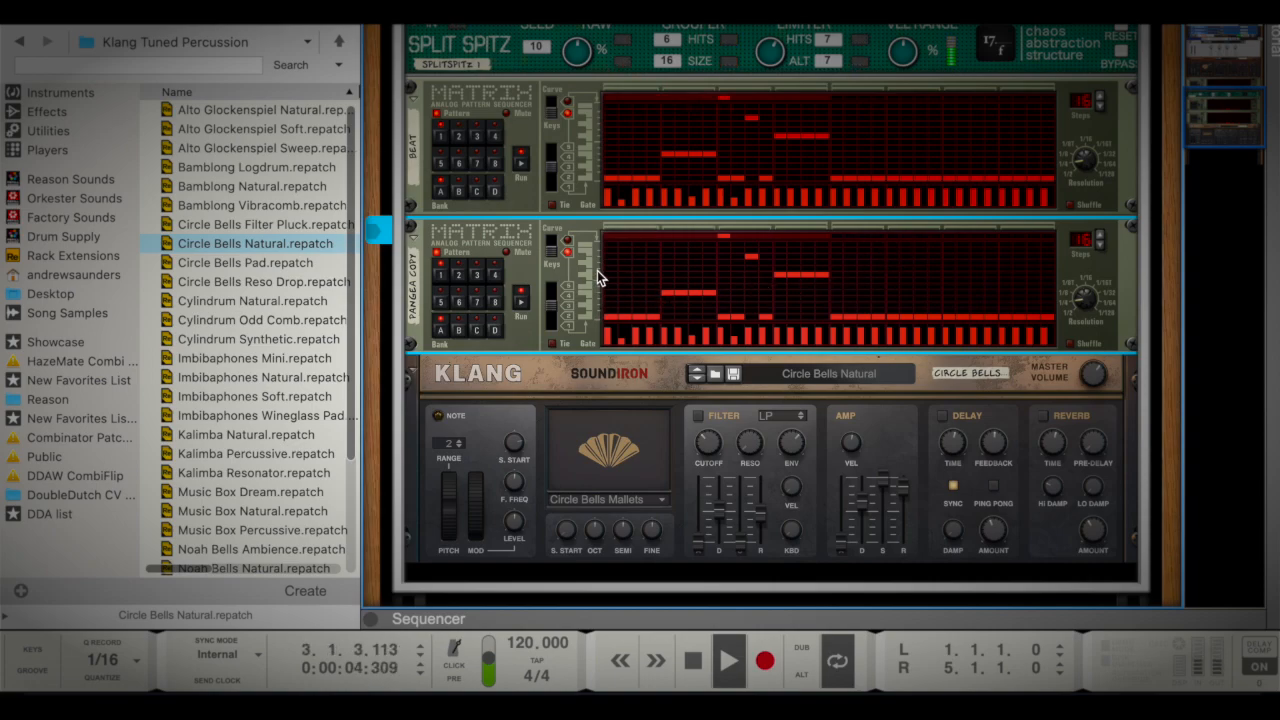
{"action": "scroll", "coordinate": [670, 280], "scroll_direction": "down", "scroll_amount": 1}
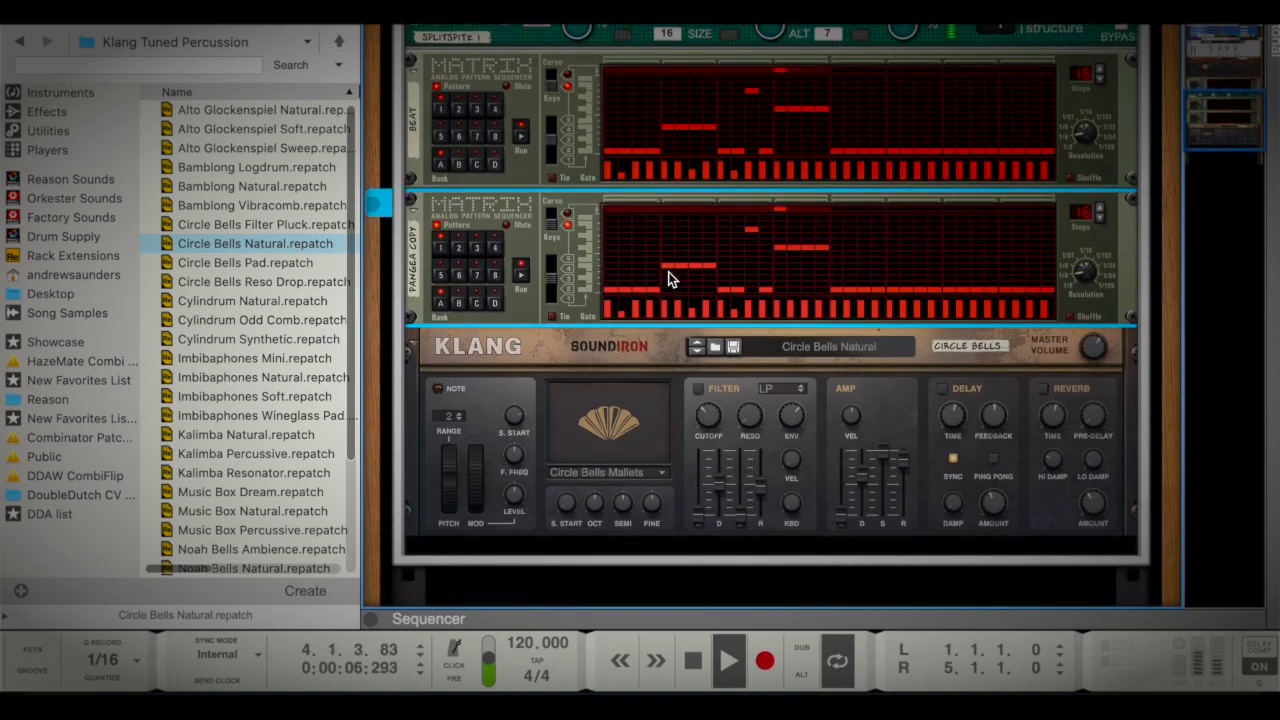
{"action": "scroll", "coordinate": [807, 277], "scroll_direction": "up", "scroll_amount": 1}
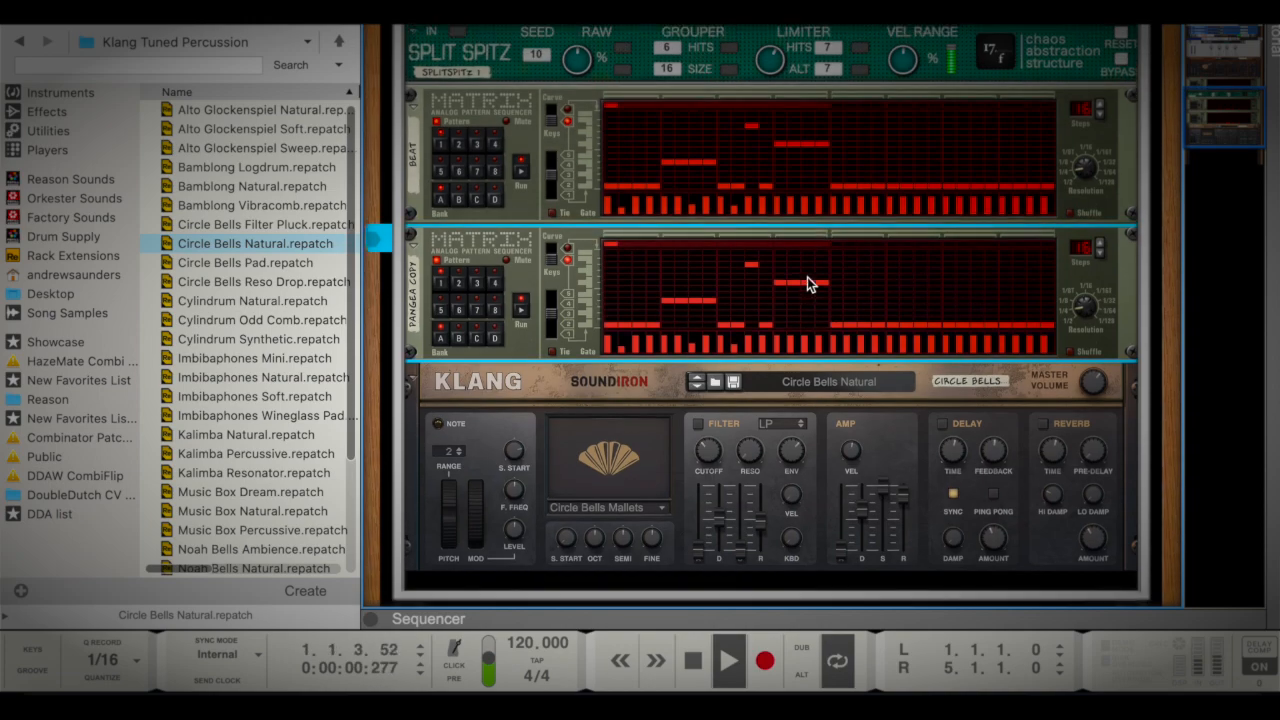
{"action": "scroll", "coordinate": [531, 300], "scroll_direction": "up", "scroll_amount": 3}
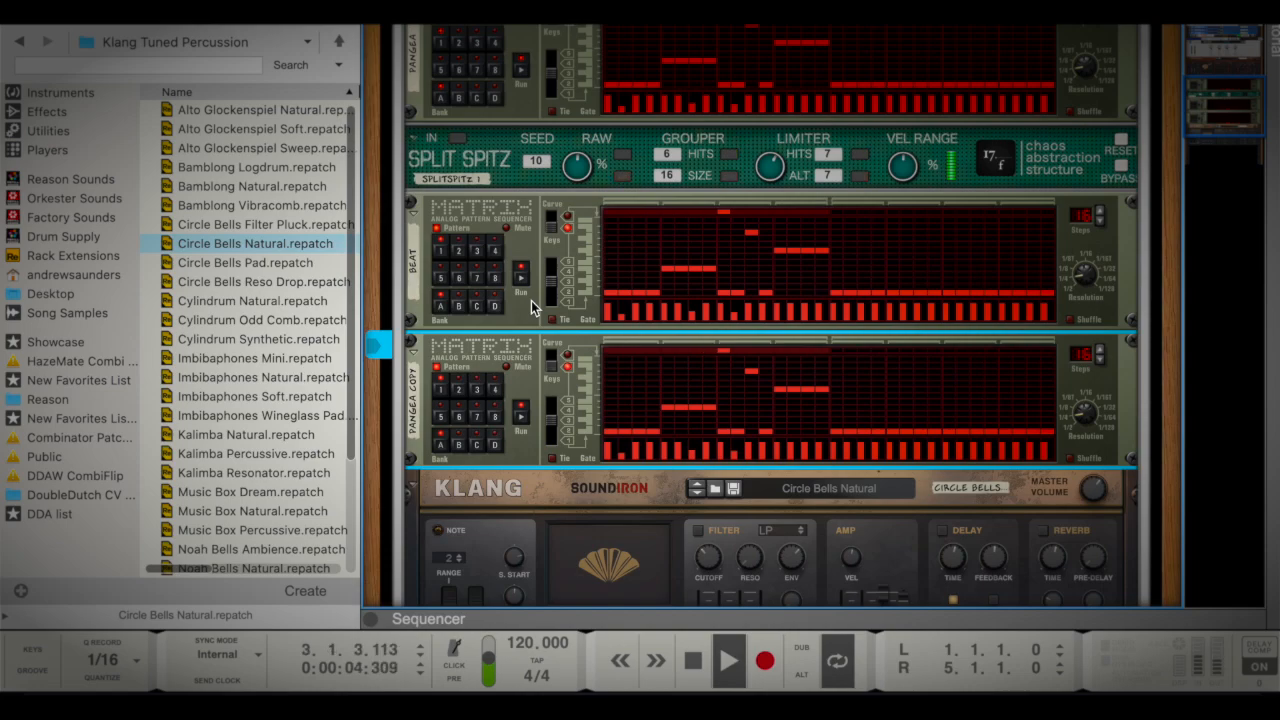
{"action": "scroll", "coordinate": [531, 300], "scroll_direction": "down", "scroll_amount": 1}
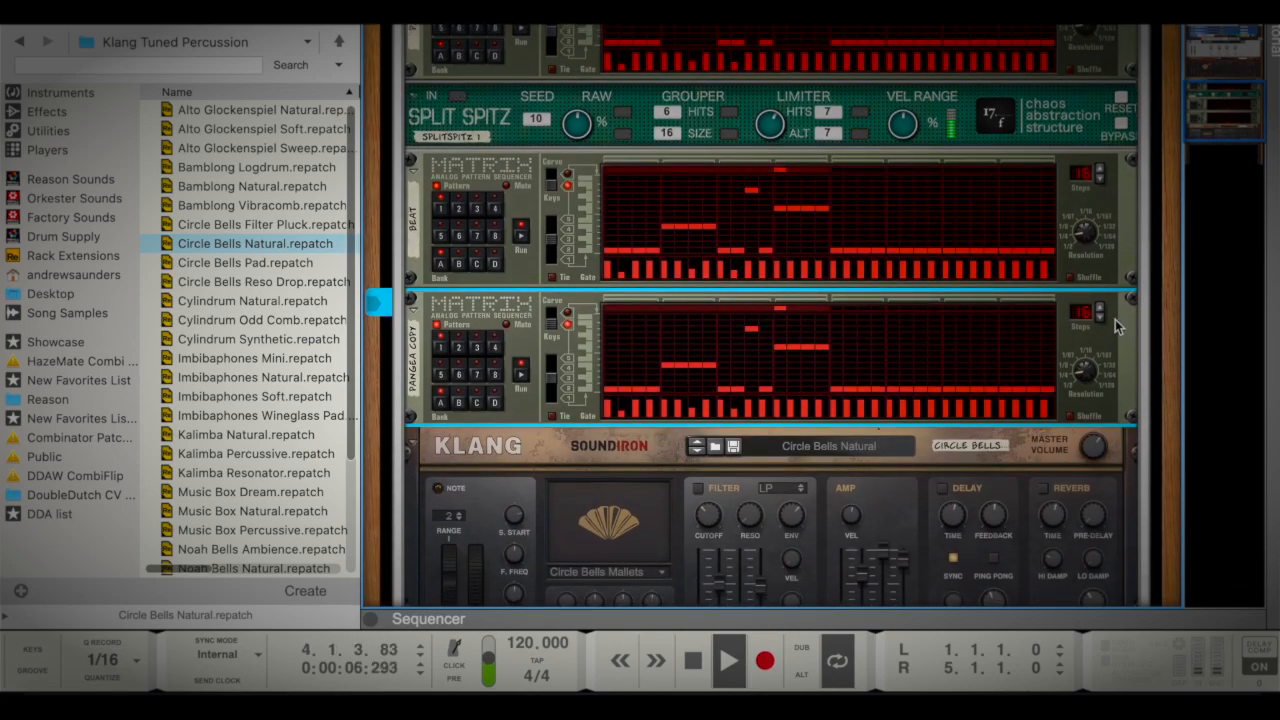
{"action": "left_click", "coordinate": [1100, 319]}
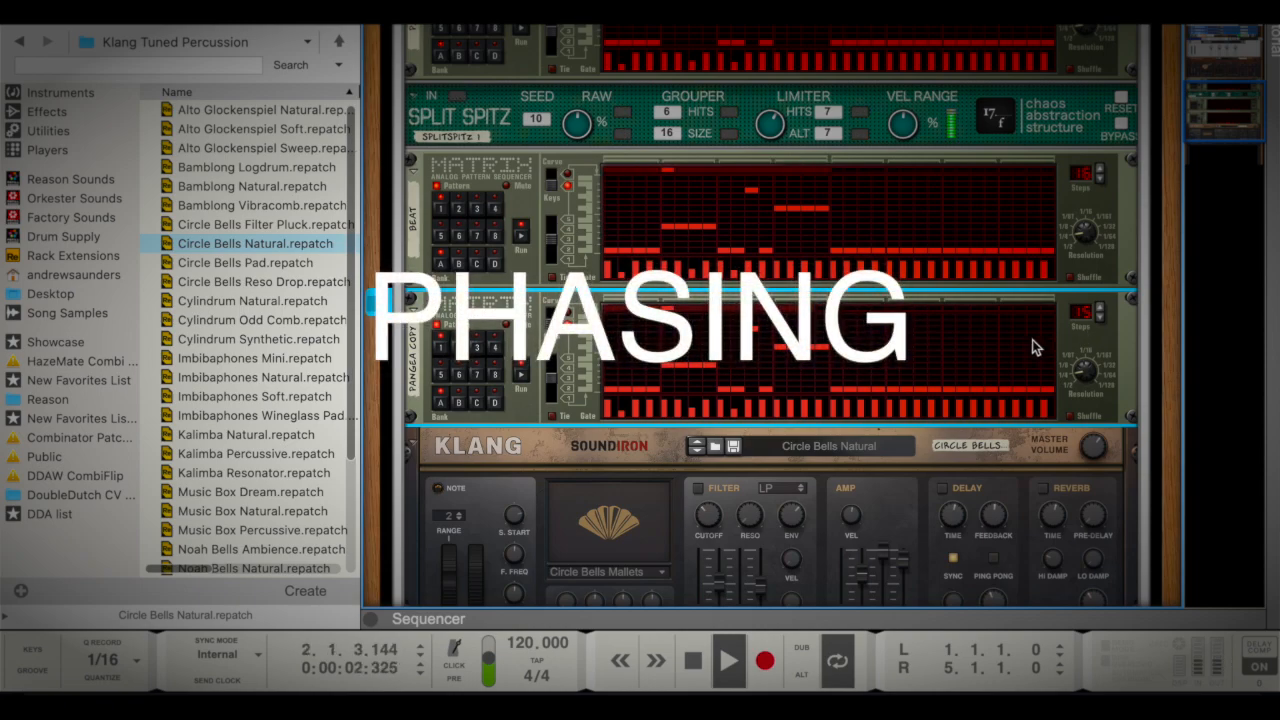
Cut pattern 1 of the Matrix directly above Klang and paste it into that Matrix's pattern 2
{"action": "scroll", "coordinate": [830, 352], "scroll_direction": "up", "scroll_amount": 1}
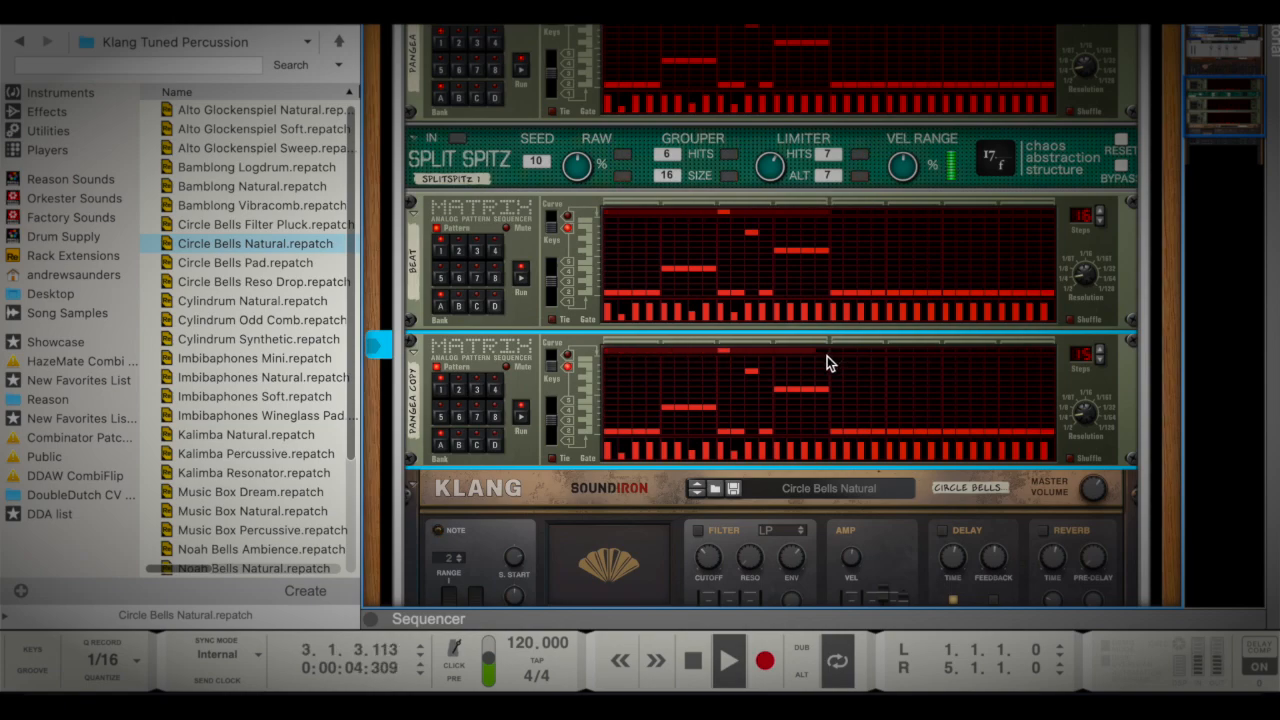
{"action": "scroll", "coordinate": [827, 356], "scroll_direction": "down", "scroll_amount": 1}
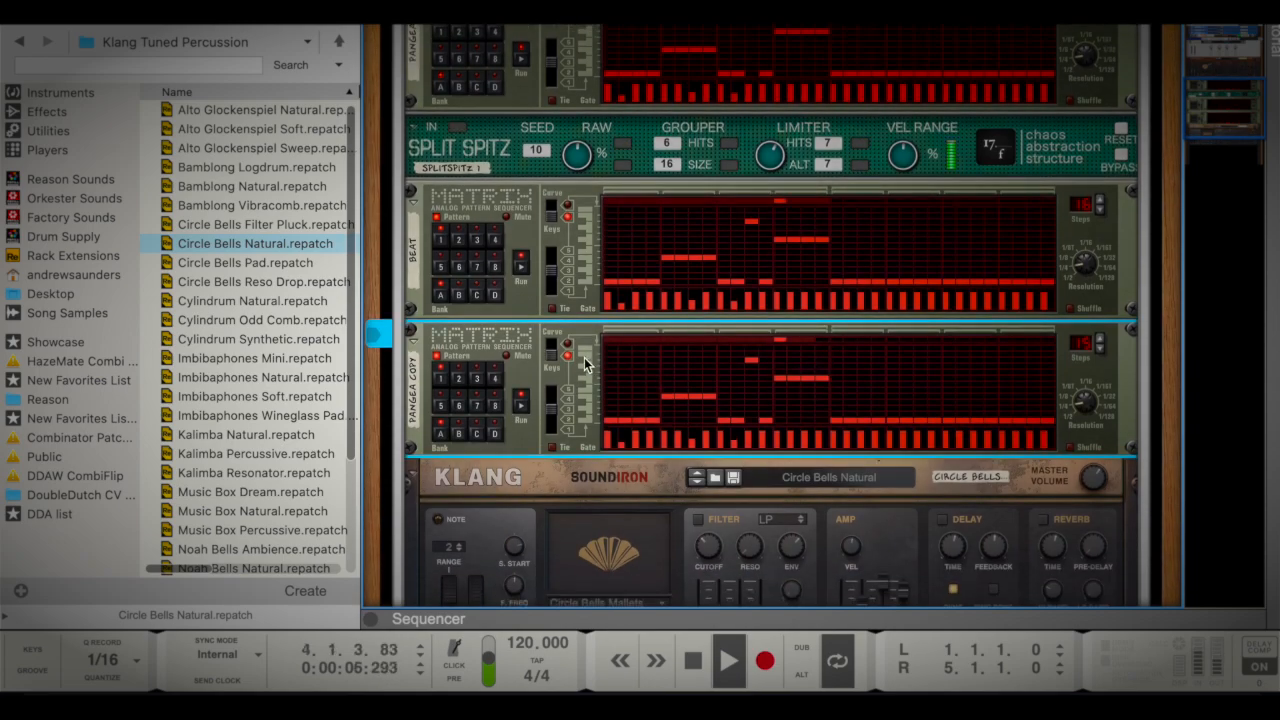
{"action": "right_click", "coordinate": [559, 374]}
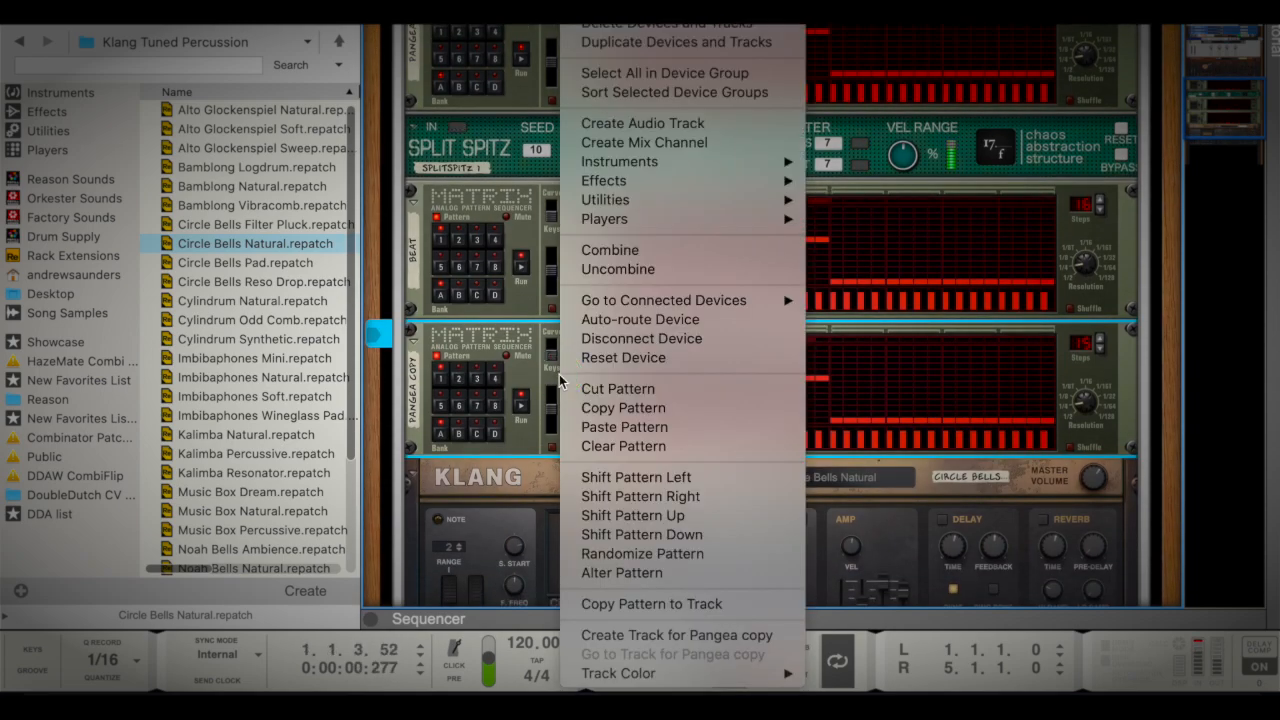
{"action": "left_click", "coordinate": [621, 391]}
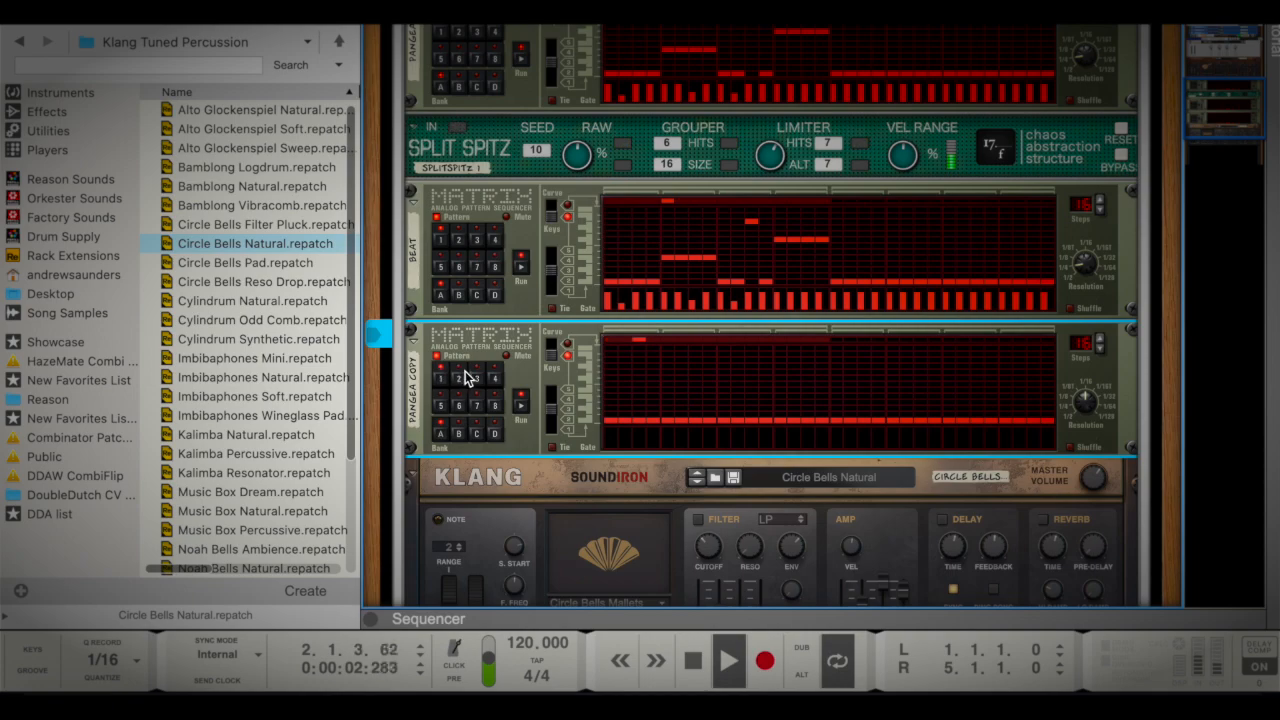
{"action": "right_click", "coordinate": [615, 354]}
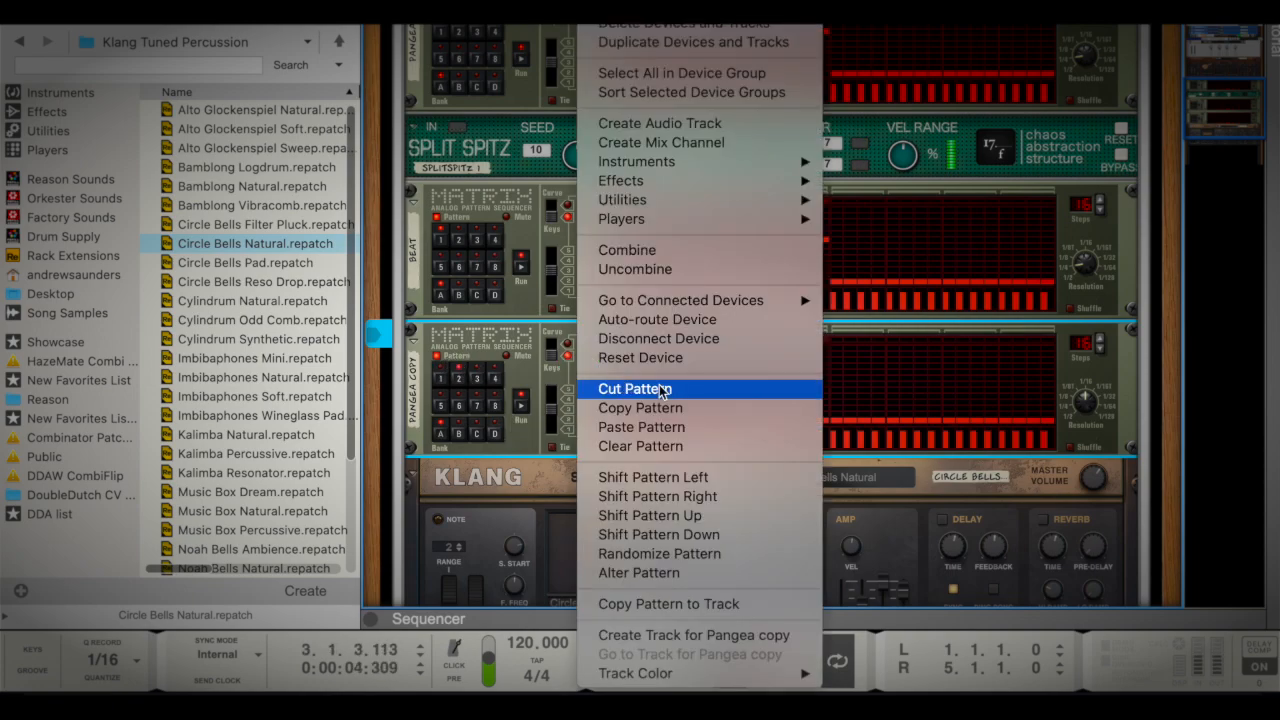
{"action": "left_click", "coordinate": [671, 432]}
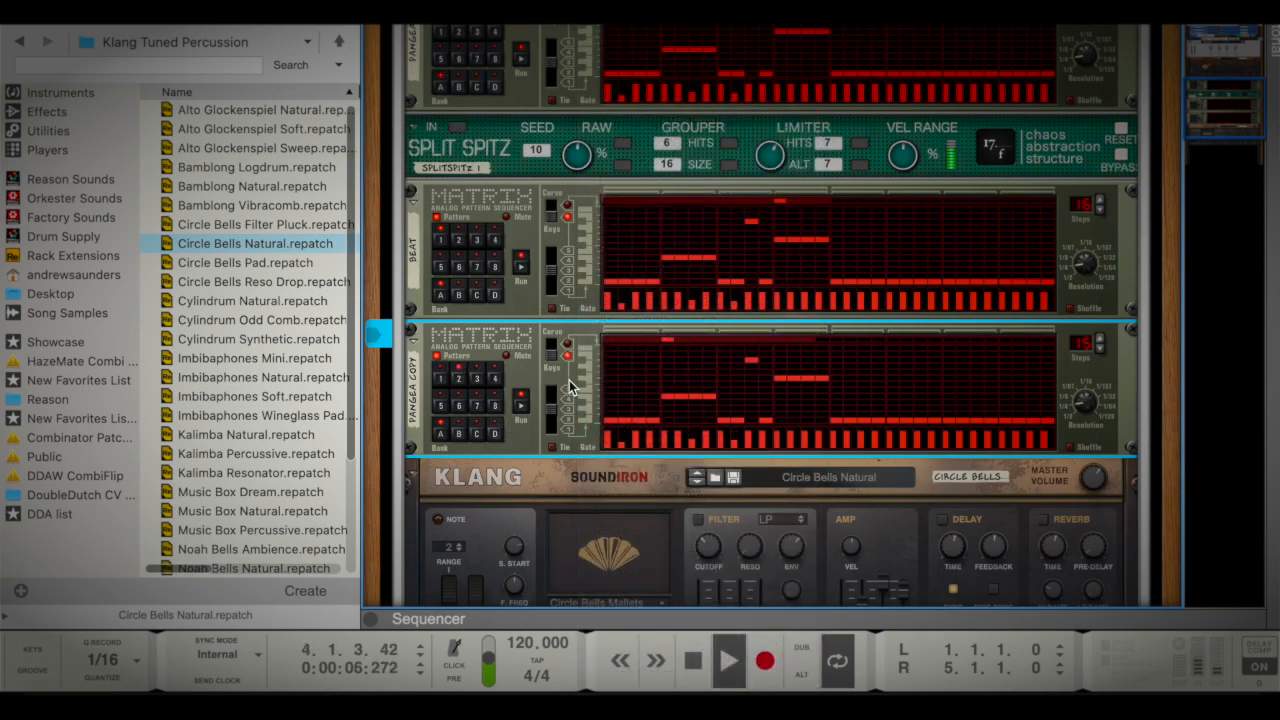
Apply Alter Pattern twice to pattern 2 of the Matrix directly above Klang
{"action": "right_click", "coordinate": [568, 380]}
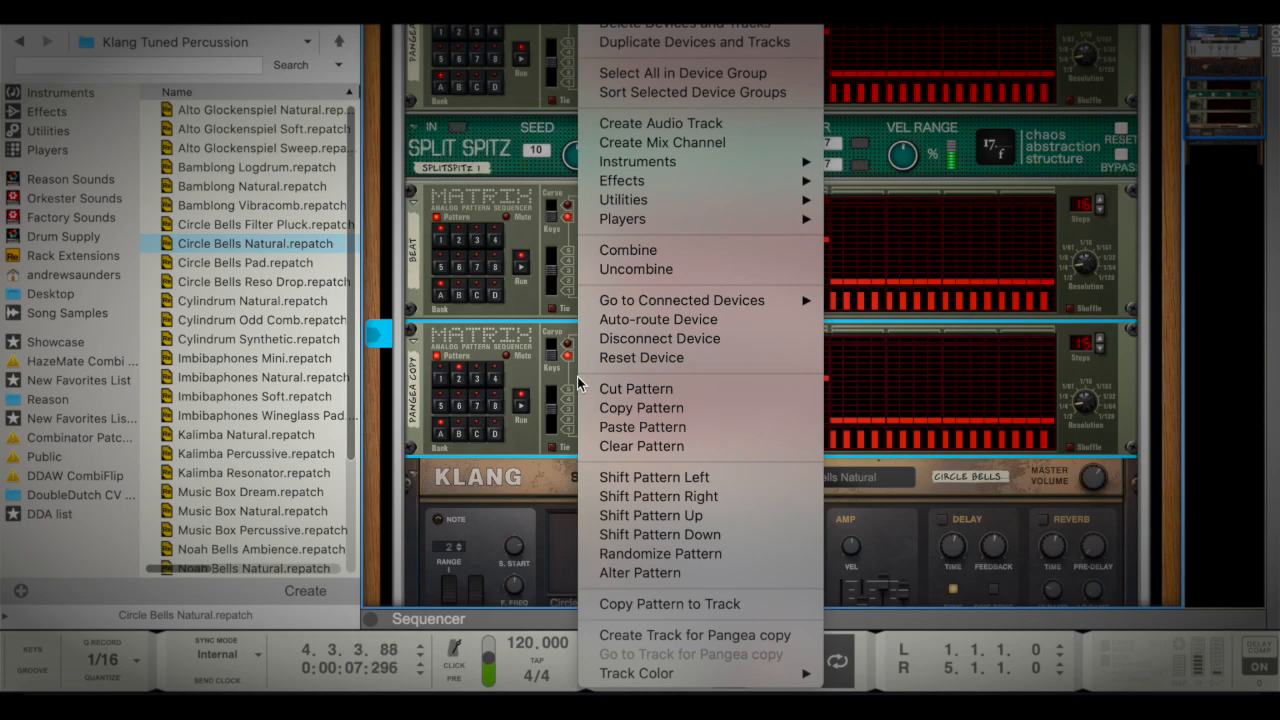
{"action": "left_click", "coordinate": [692, 573]}
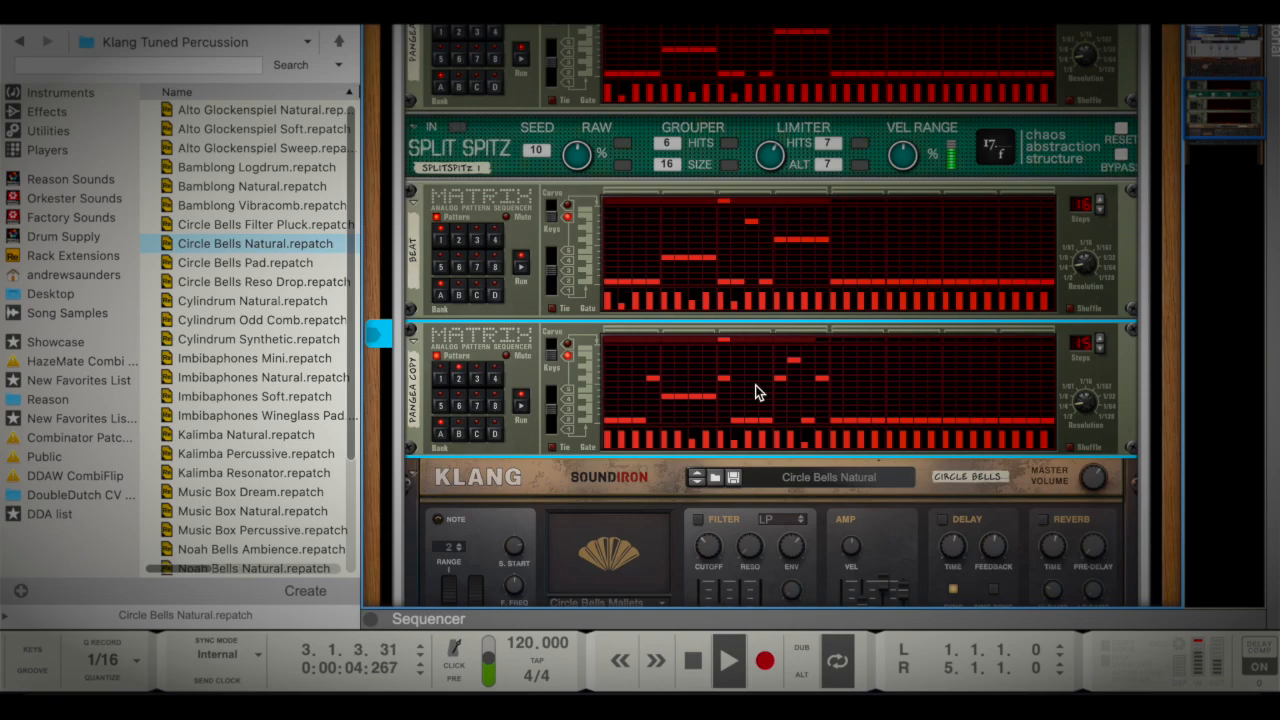
{"action": "right_click", "coordinate": [686, 386]}
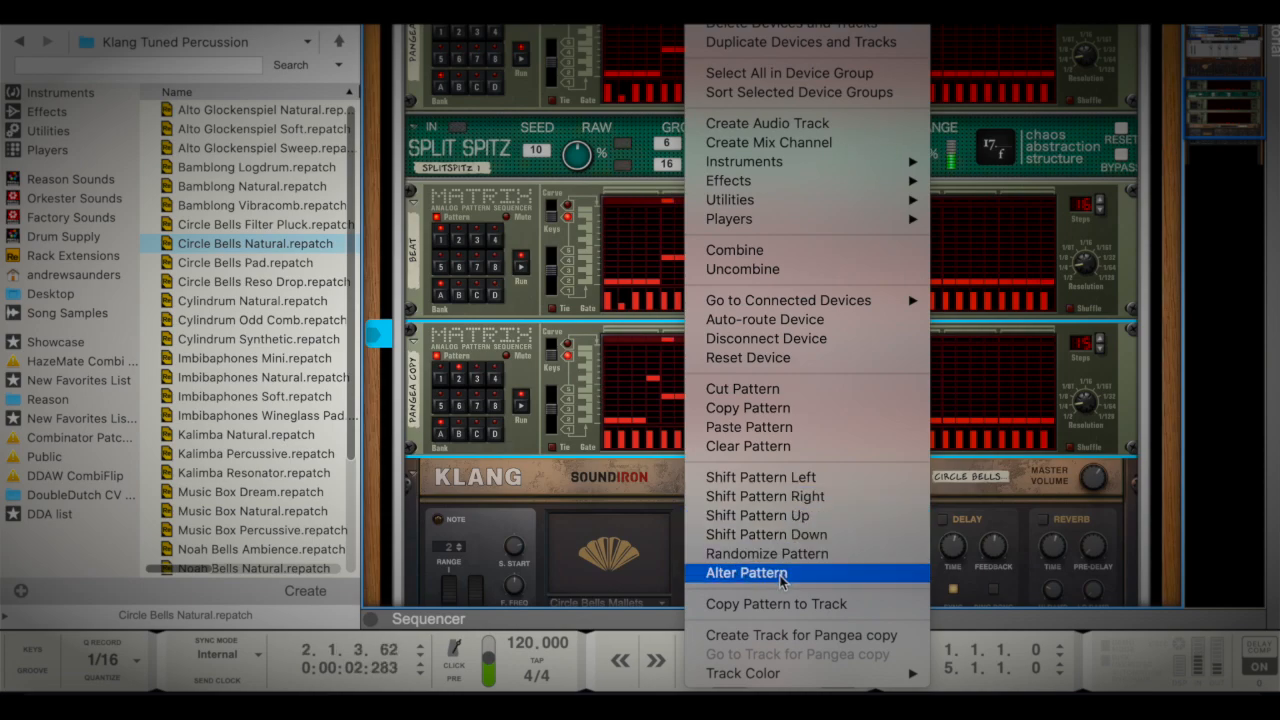
{"action": "left_click", "coordinate": [748, 573]}
{"action": "scroll", "coordinate": [728, 229], "scroll_direction": "down", "scroll_amount": 3}
{"action": "scroll", "coordinate": [728, 236], "scroll_direction": "up", "scroll_amount": 8}
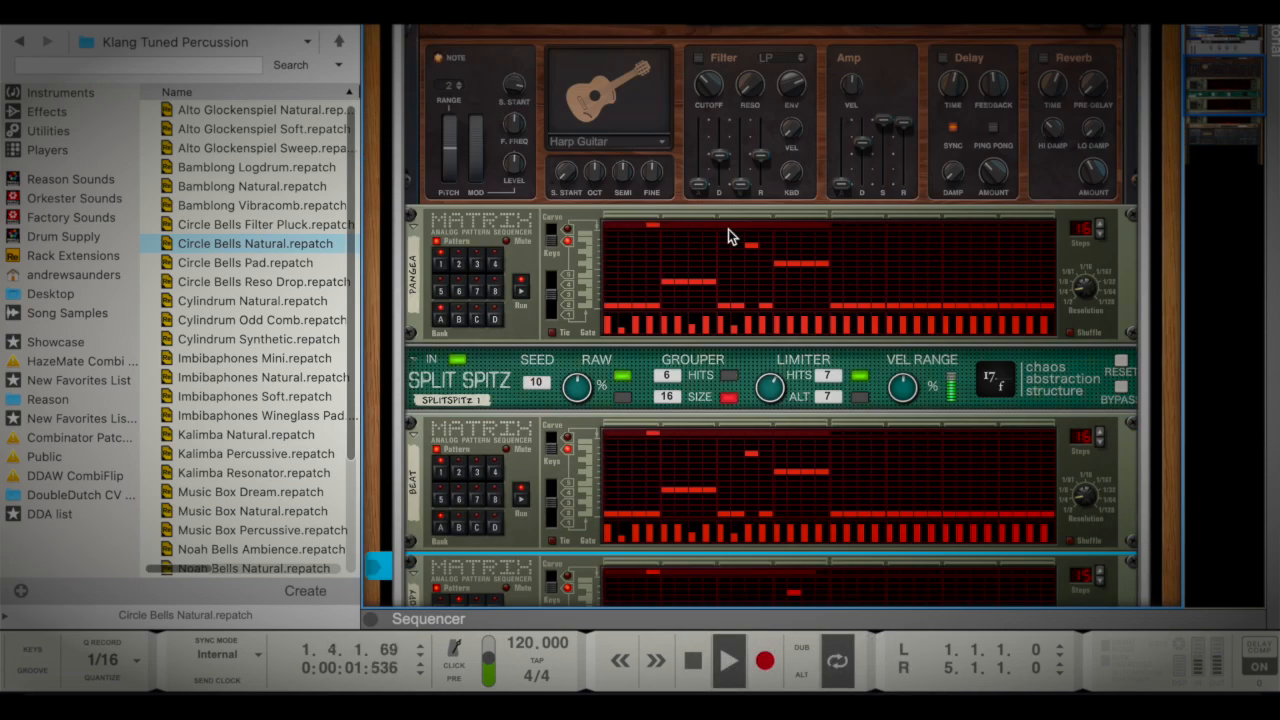
{"action": "scroll", "coordinate": [728, 229], "scroll_direction": "up", "scroll_amount": 6}
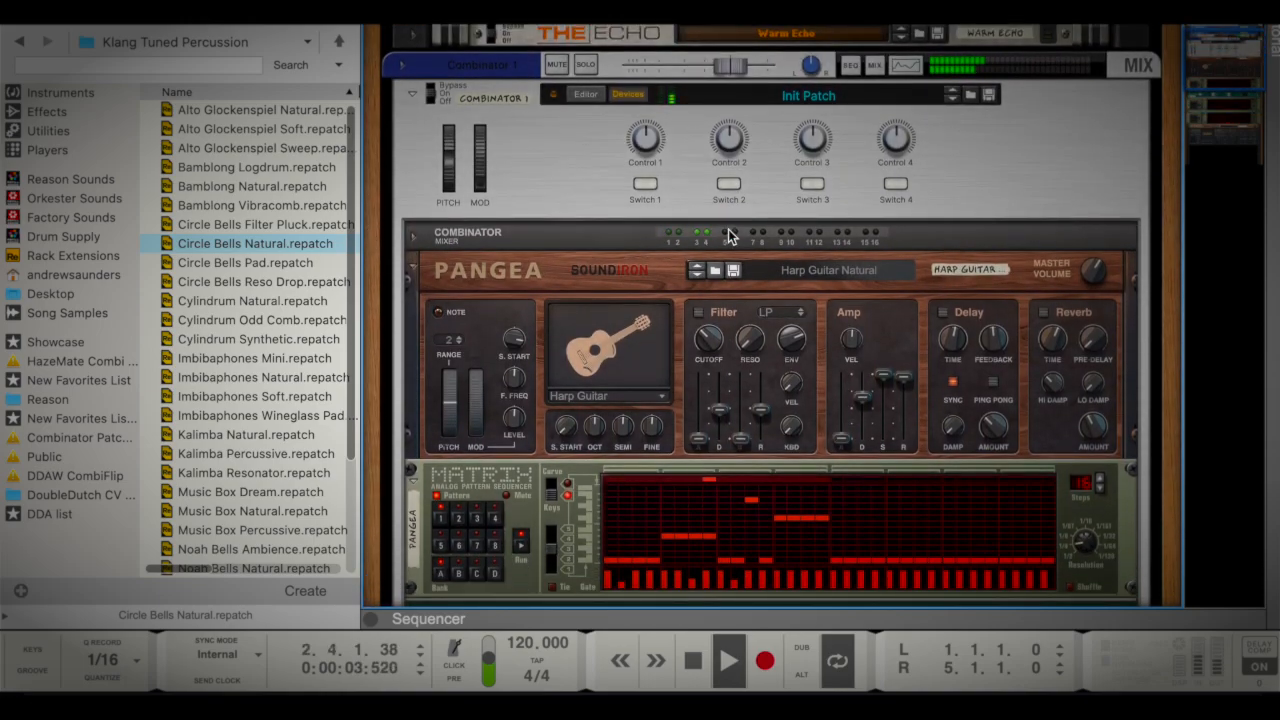
{"action": "scroll", "coordinate": [728, 235], "scroll_direction": "down", "scroll_amount": 9}
{"action": "scroll", "coordinate": [728, 235], "scroll_direction": "up", "scroll_amount": 5}
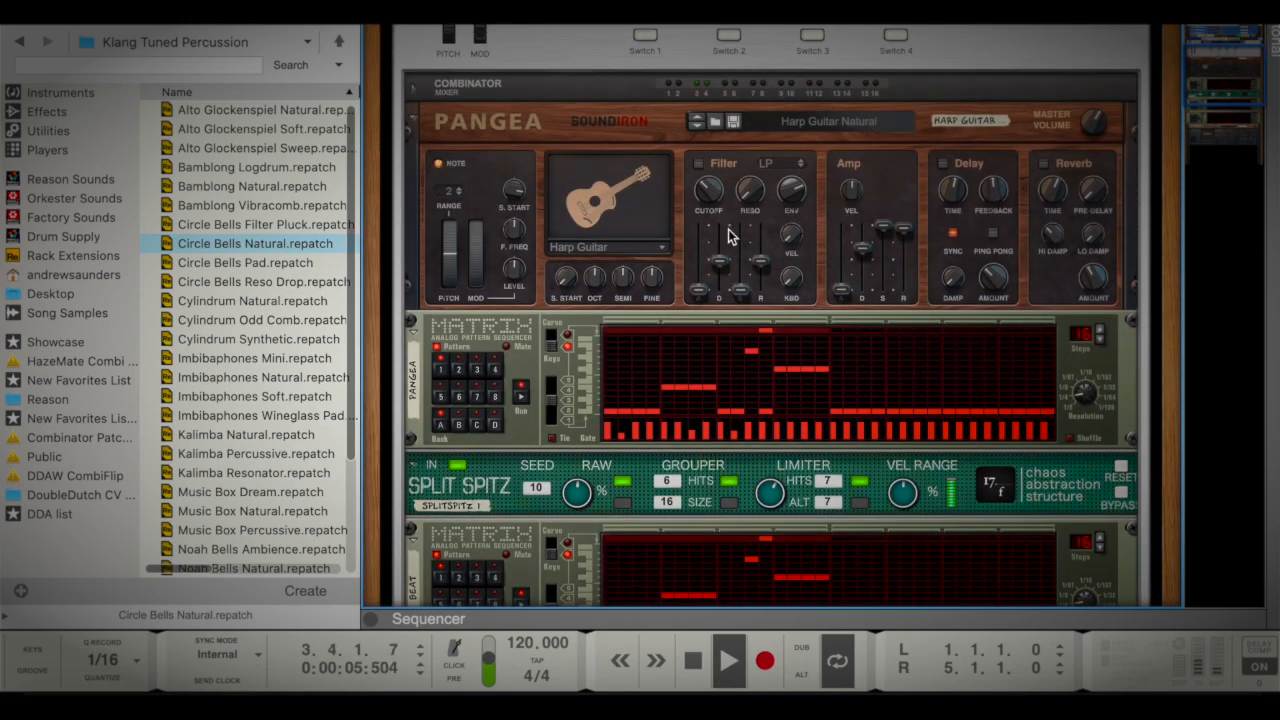
{"action": "scroll", "coordinate": [728, 235], "scroll_direction": "up", "scroll_amount": 2}
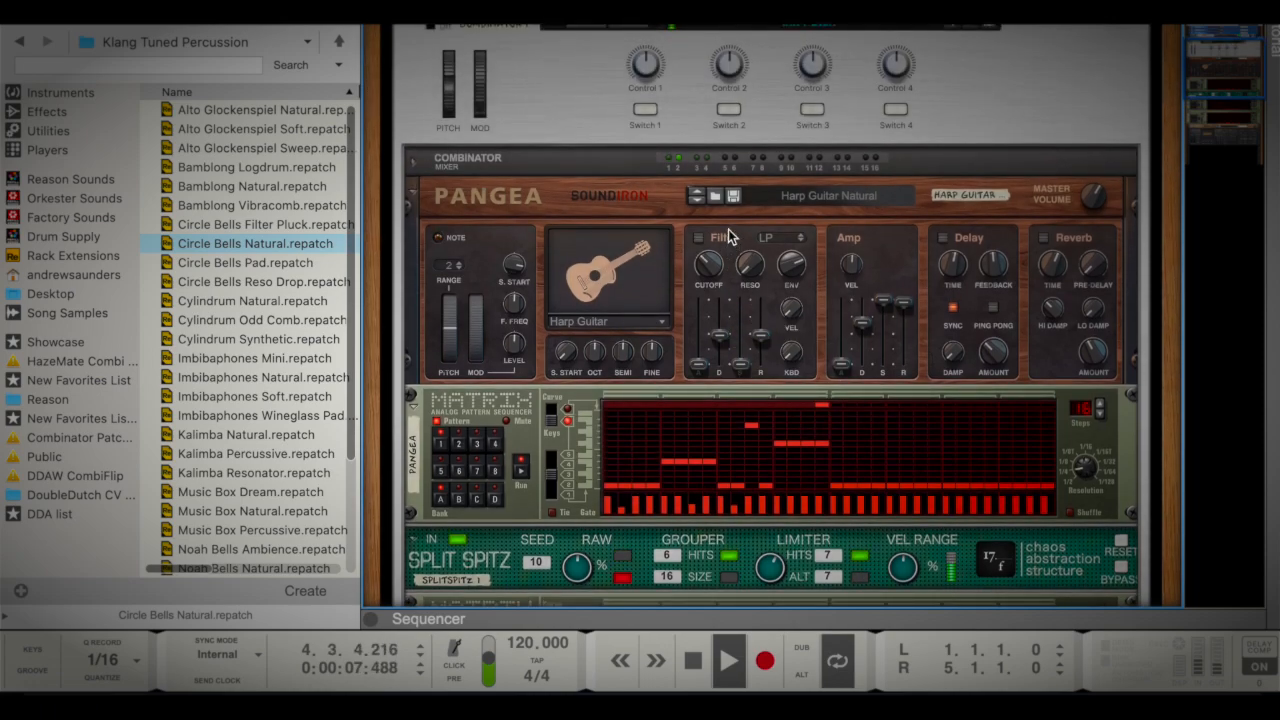
Flip the rack to its rear and connect Split Spitz's Limiter Hit output to Klang's Cutoff modulation input
{"action": "scroll", "coordinate": [774, 250], "scroll_direction": "down", "scroll_amount": 3}
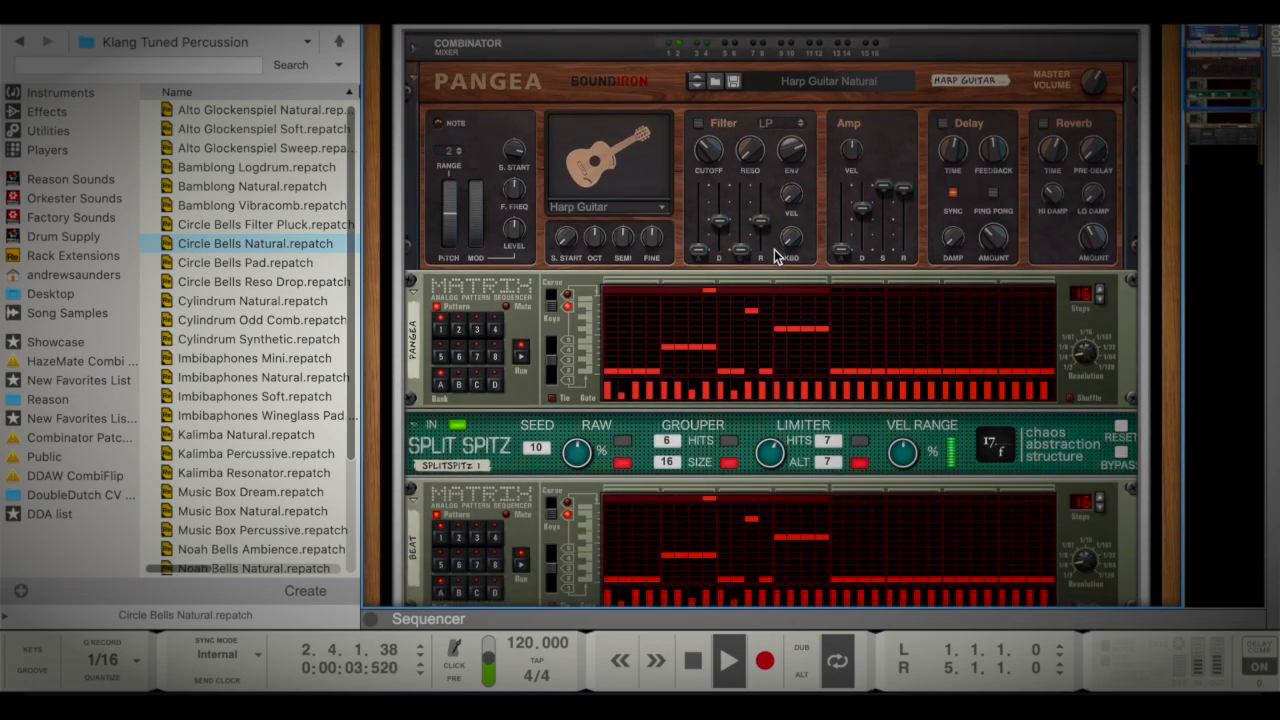
{"action": "scroll", "coordinate": [774, 252], "scroll_direction": "down", "scroll_amount": 3}
{"action": "key", "text": "Tab"}
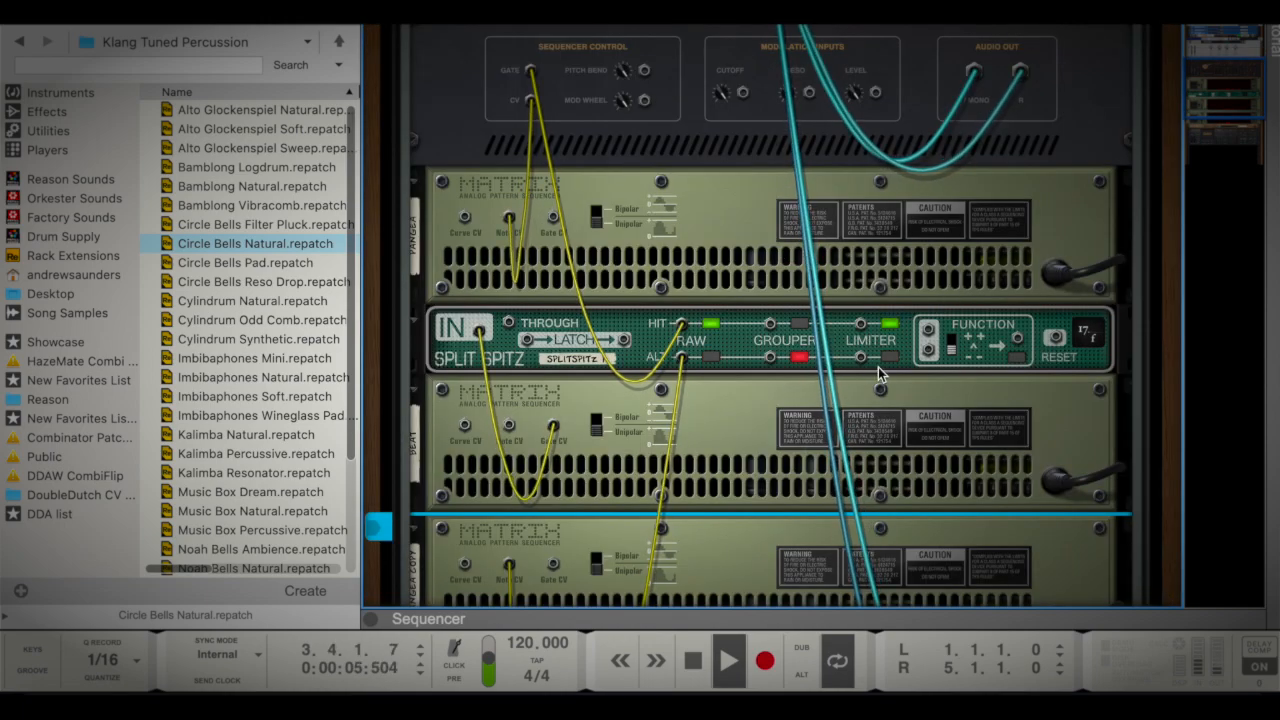
{"action": "left_click_drag", "start_coordinate": [860, 335], "coordinate": [893, 327]}
{"action": "left_click_drag", "start_coordinate": [855, 425], "coordinate": [742, 445]}
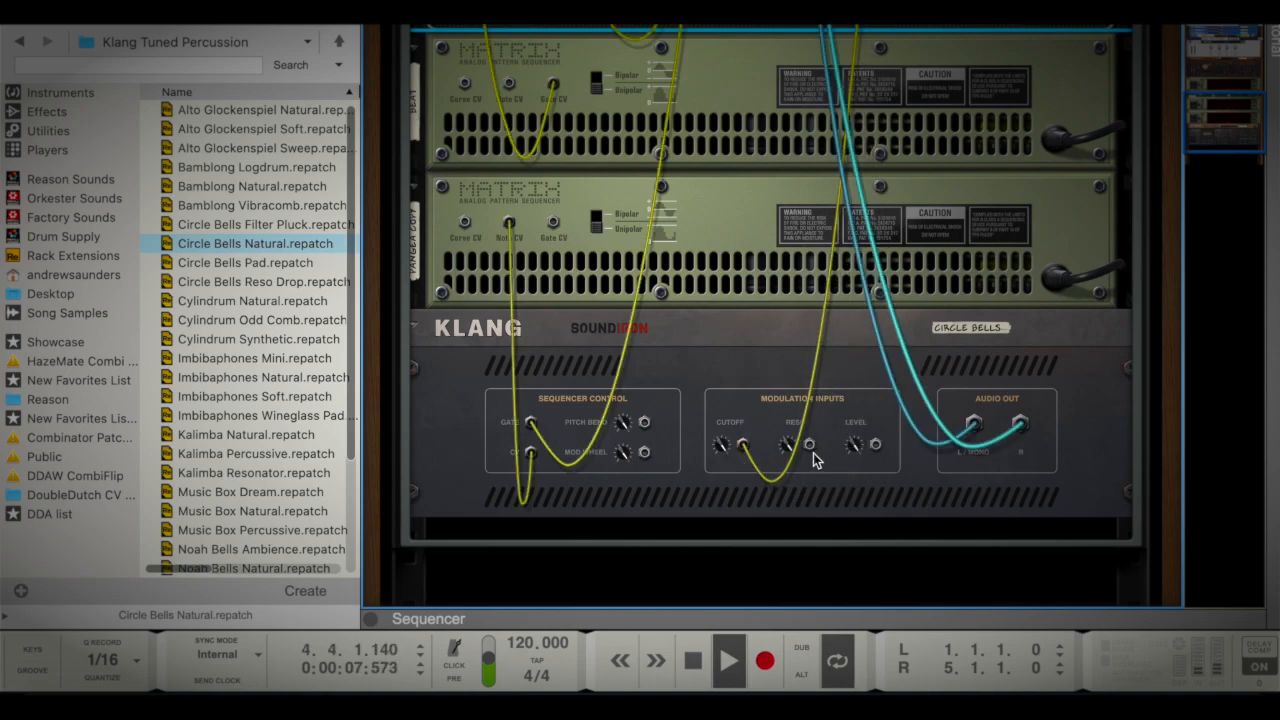
Move the Limiter Hit cable to Klang's Reso modulation input and turn on Klang's filter on the rack front
{"action": "left_click_drag", "start_coordinate": [745, 445], "coordinate": [808, 445]}
{"action": "key", "text": "Tab"}
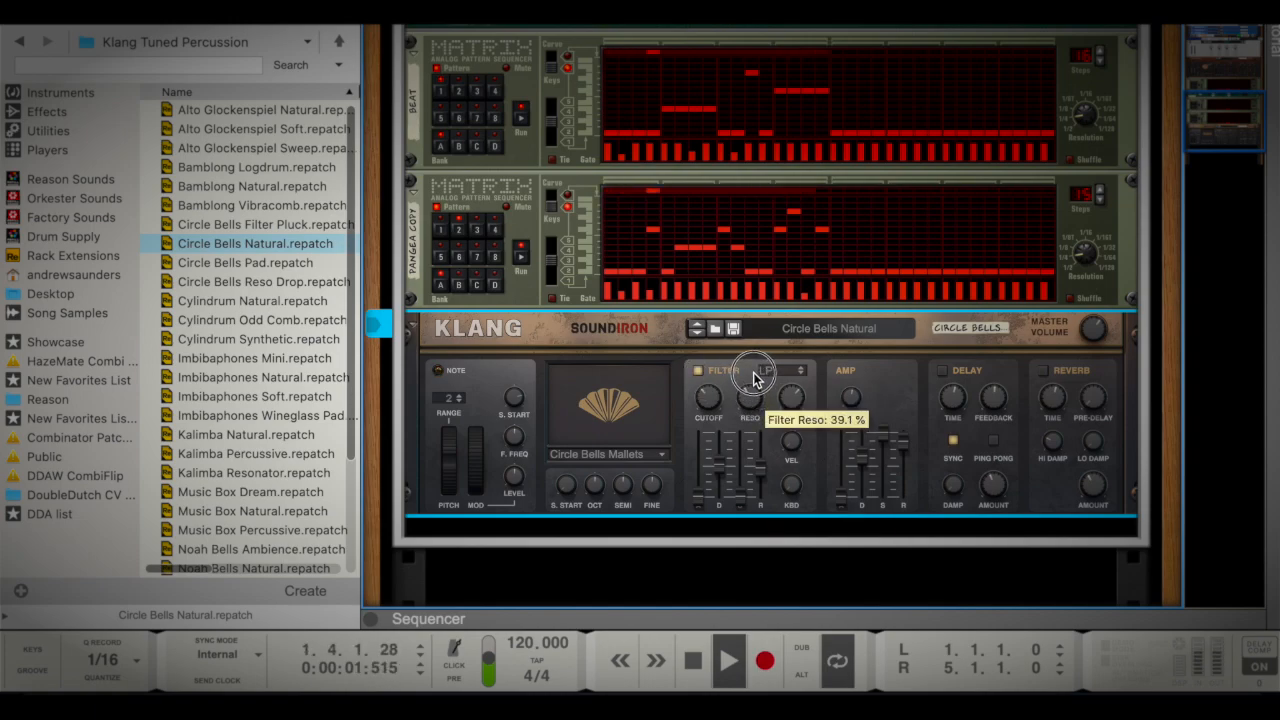
Examine the rear cabling that runs from Split Spitz and the Matrix above Klang into Klang's inputs
{"action": "scroll", "coordinate": [753, 376], "scroll_direction": "up", "scroll_amount": 4}
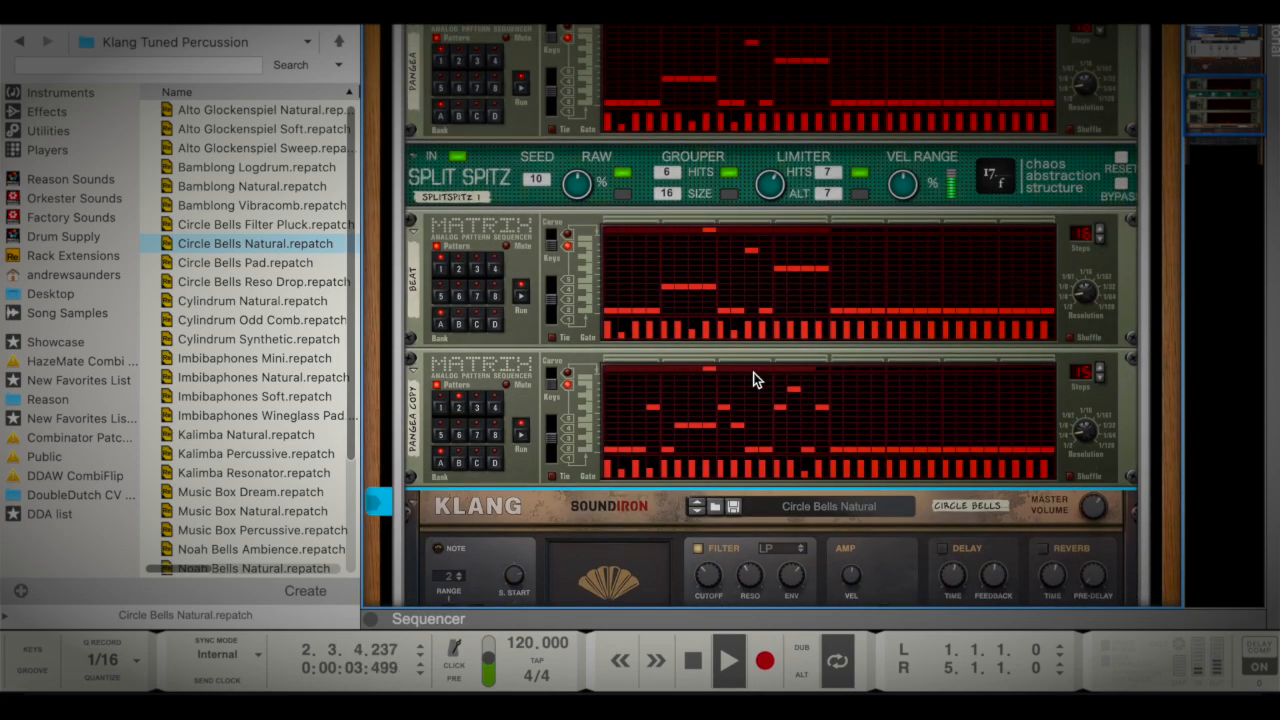
{"action": "key", "text": "Tab"}
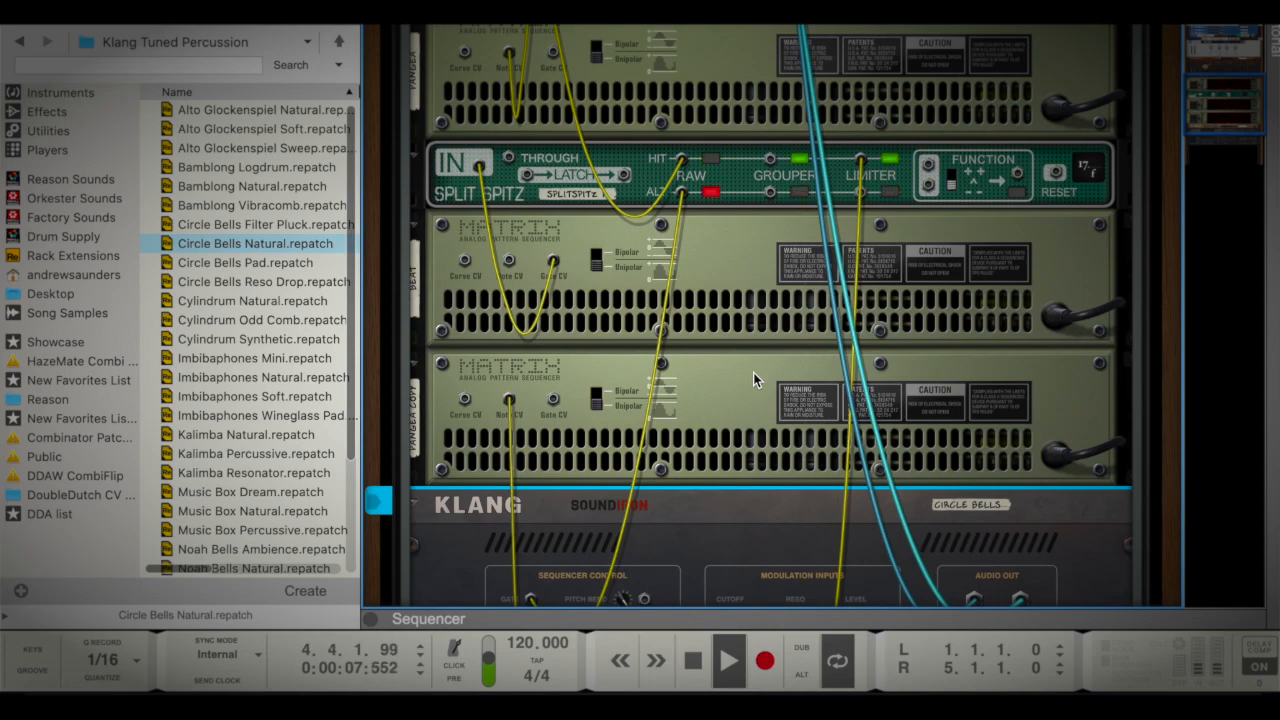
{"action": "scroll", "coordinate": [753, 372], "scroll_direction": "down", "scroll_amount": 5}
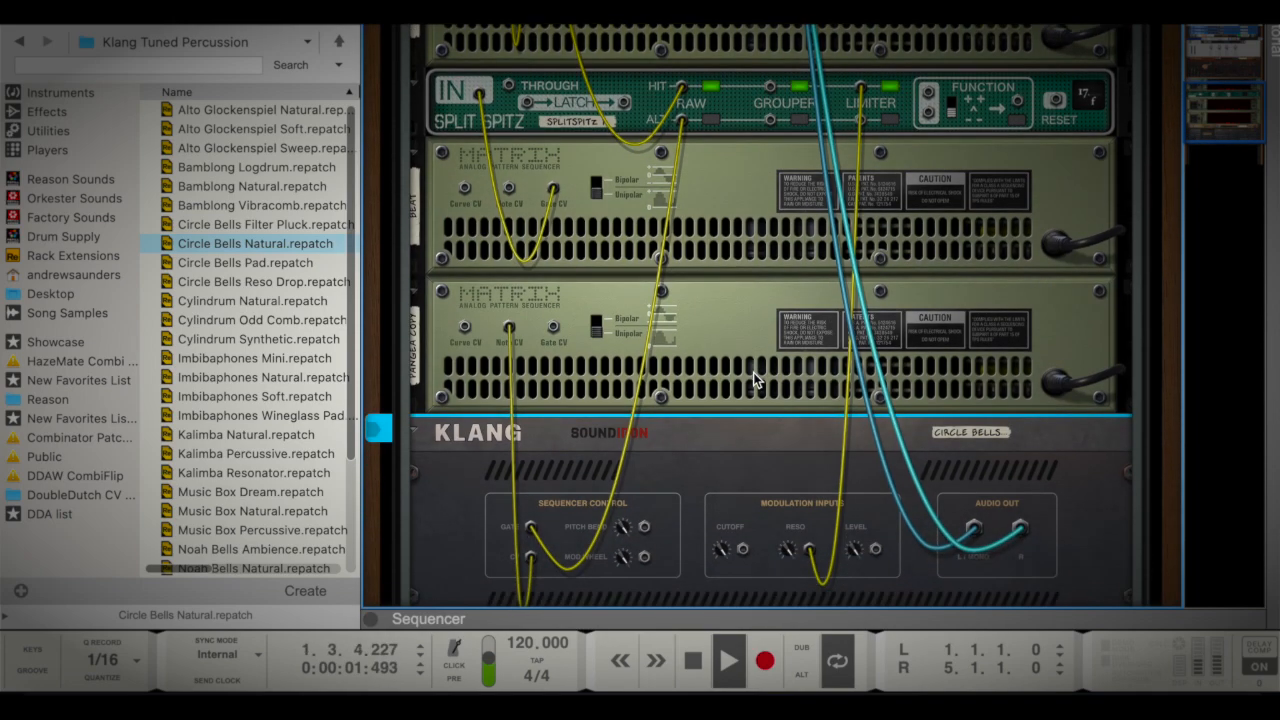
{"action": "scroll", "coordinate": [754, 373], "scroll_direction": "down", "scroll_amount": 2}
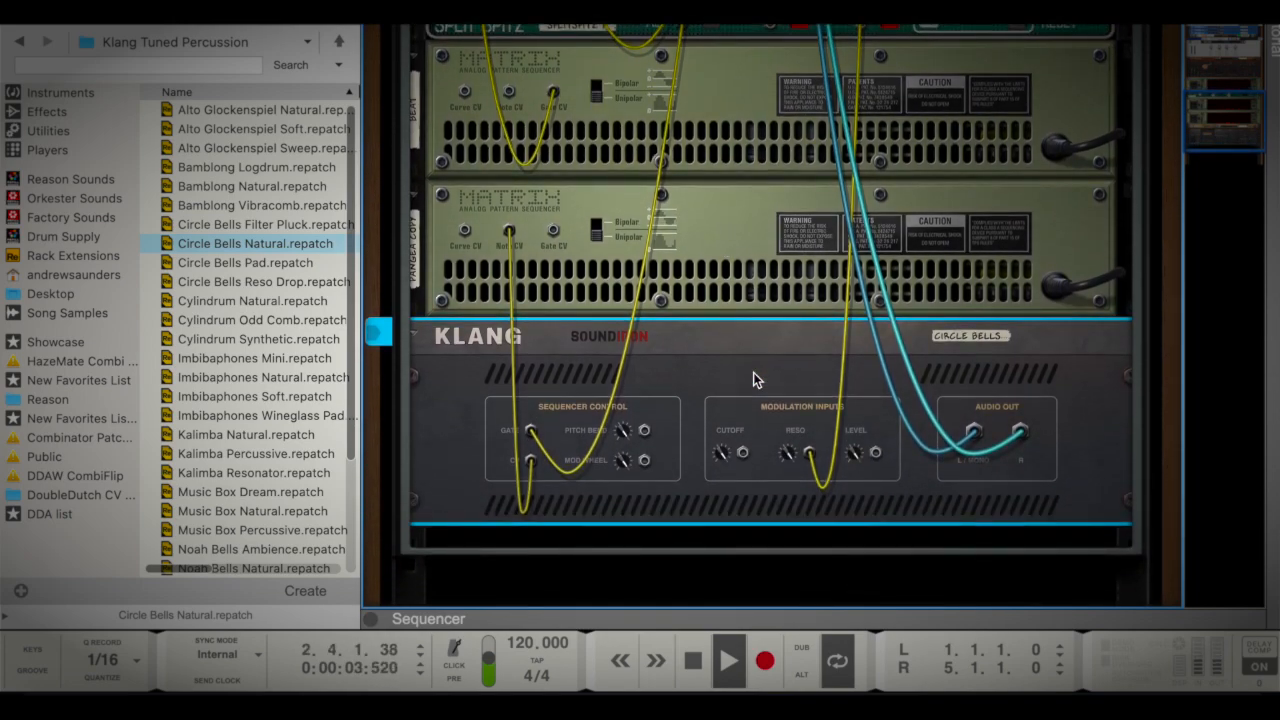
{"action": "scroll", "coordinate": [753, 372], "scroll_direction": "up", "scroll_amount": 3}
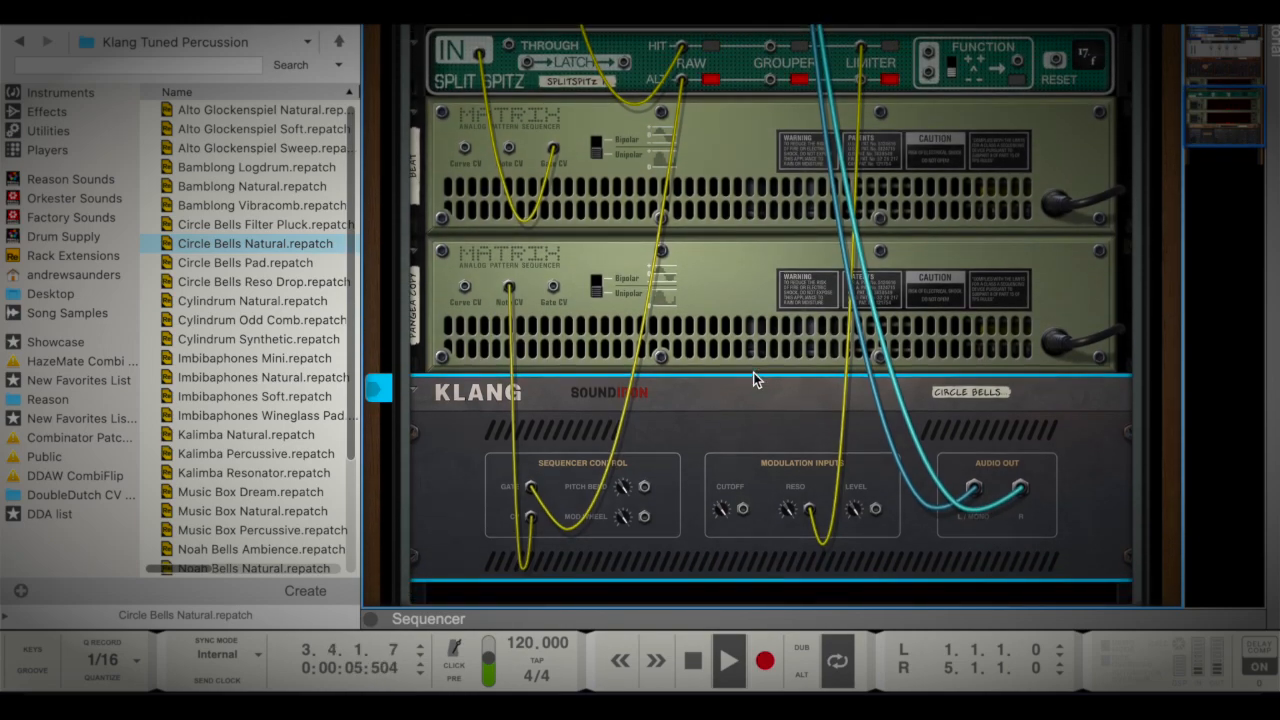
Flip the rack to its front and turn on Klang's reverb
{"action": "key", "text": "Tab"}
{"action": "scroll", "coordinate": [859, 434], "scroll_direction": "down", "scroll_amount": 3}
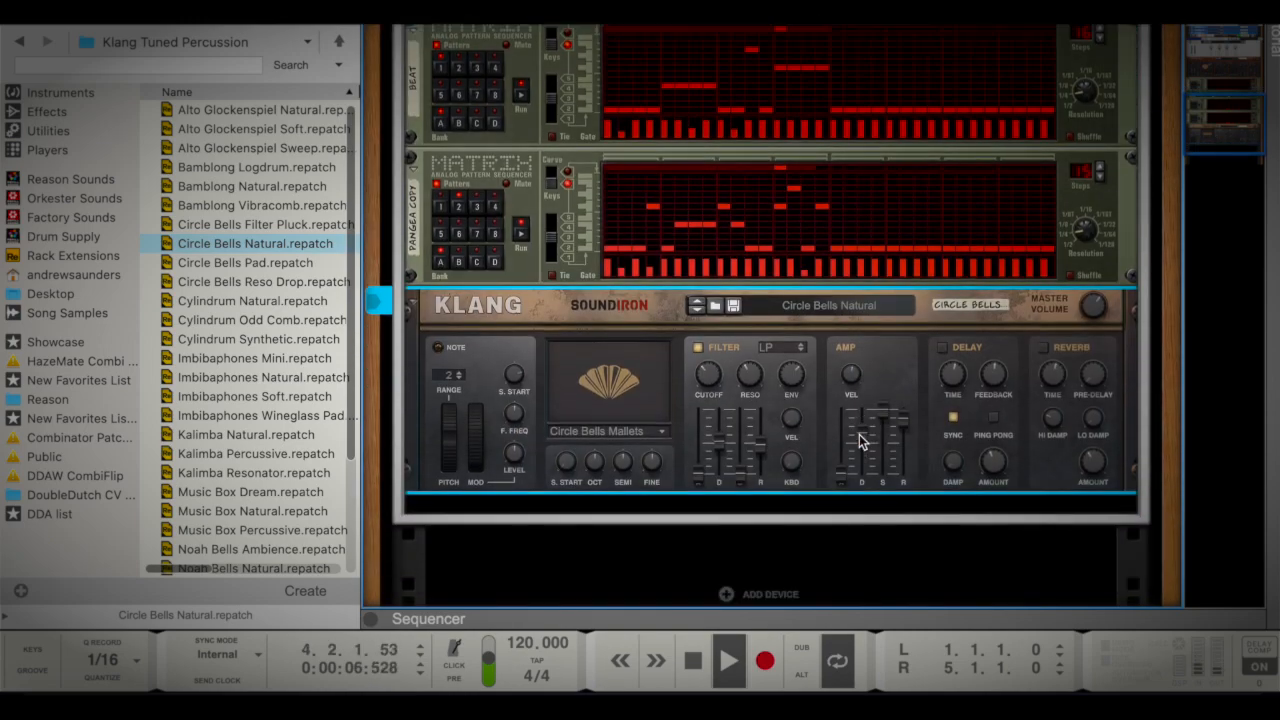
{"action": "left_click", "coordinate": [1042, 347]}
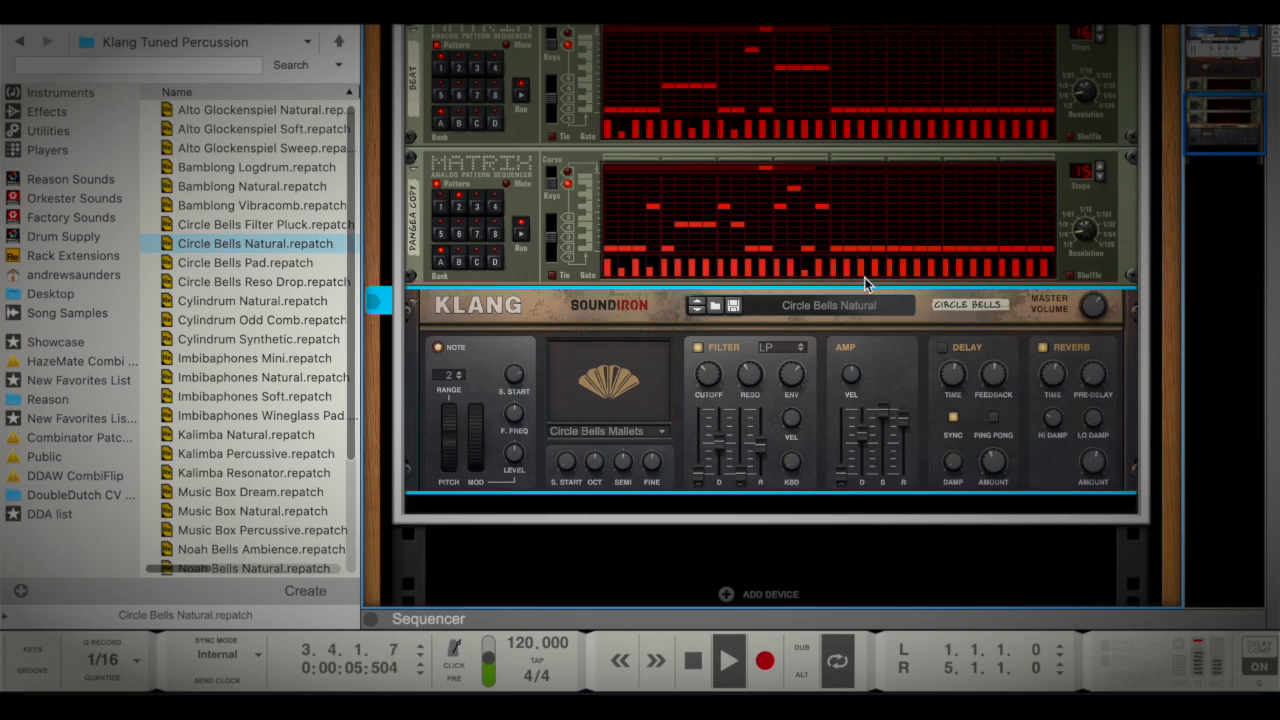
Turn on the filter of the Pangea instrument
{"action": "scroll", "coordinate": [864, 277], "scroll_direction": "up", "scroll_amount": 5}
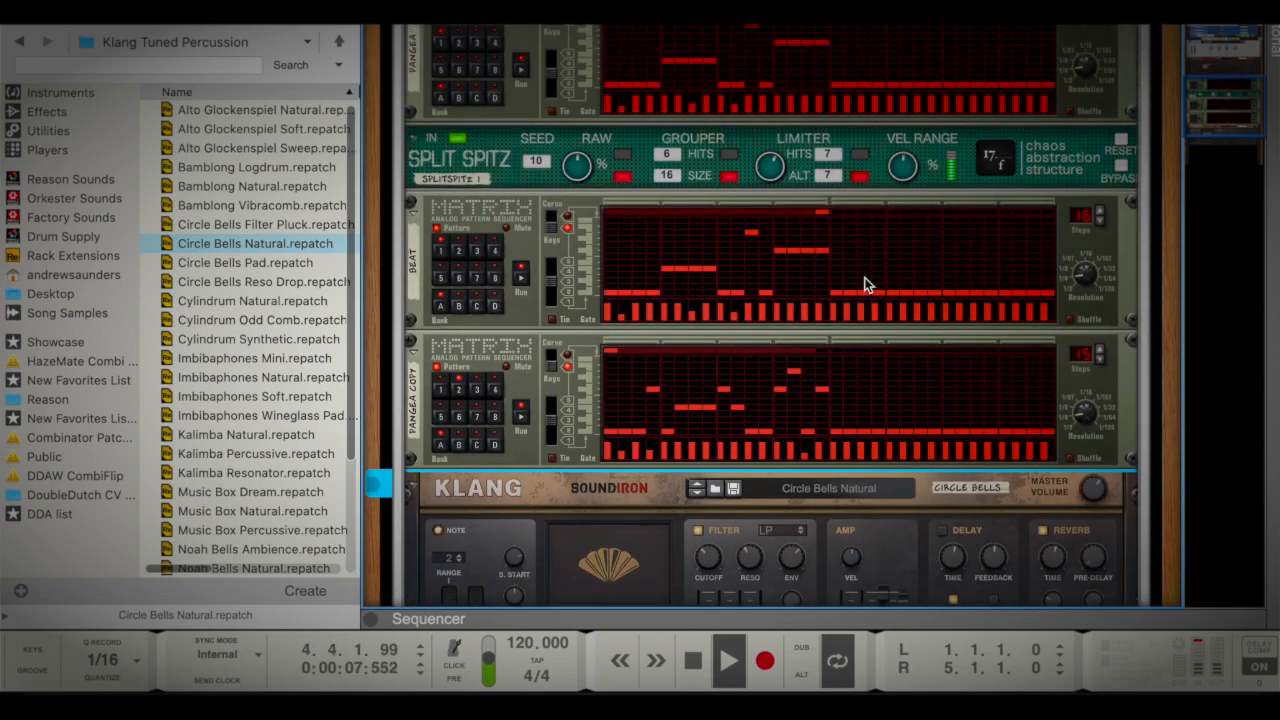
{"action": "scroll", "coordinate": [864, 277], "scroll_direction": "up", "scroll_amount": 5}
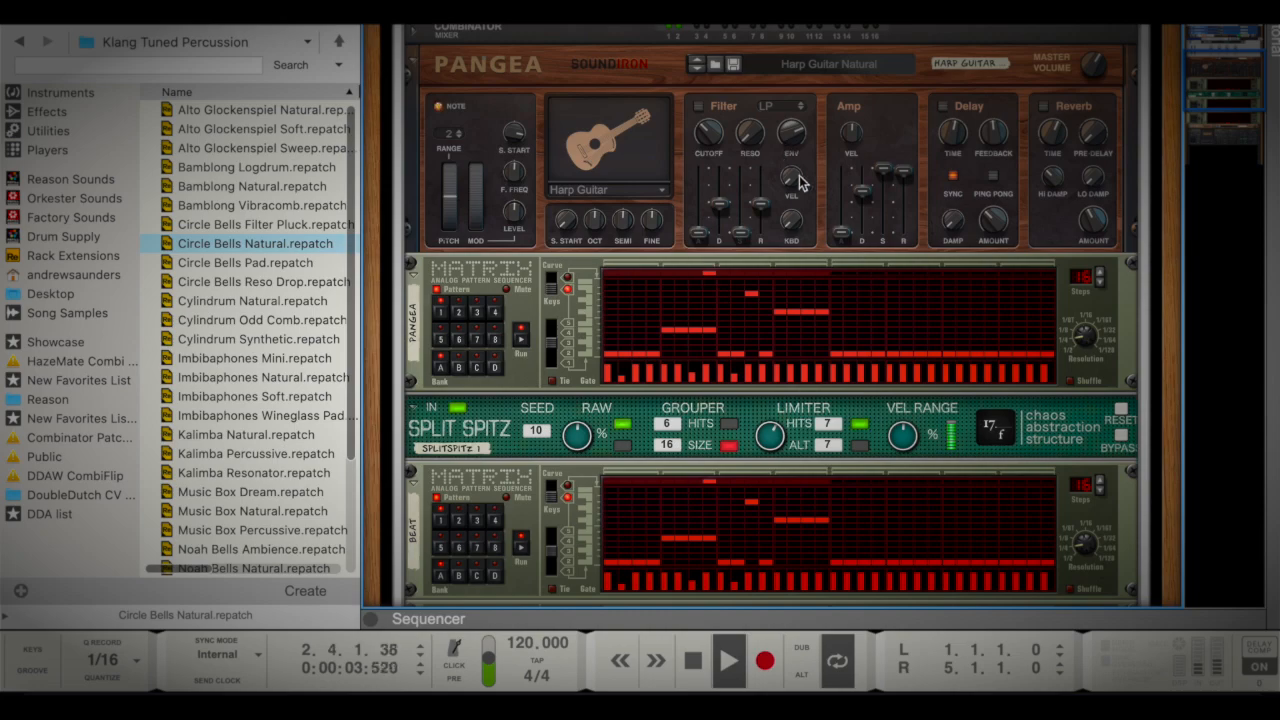
{"action": "left_click", "coordinate": [700, 108]}
{"action": "left_click_drag", "start_coordinate": [704, 126], "coordinate": [707, 120]}
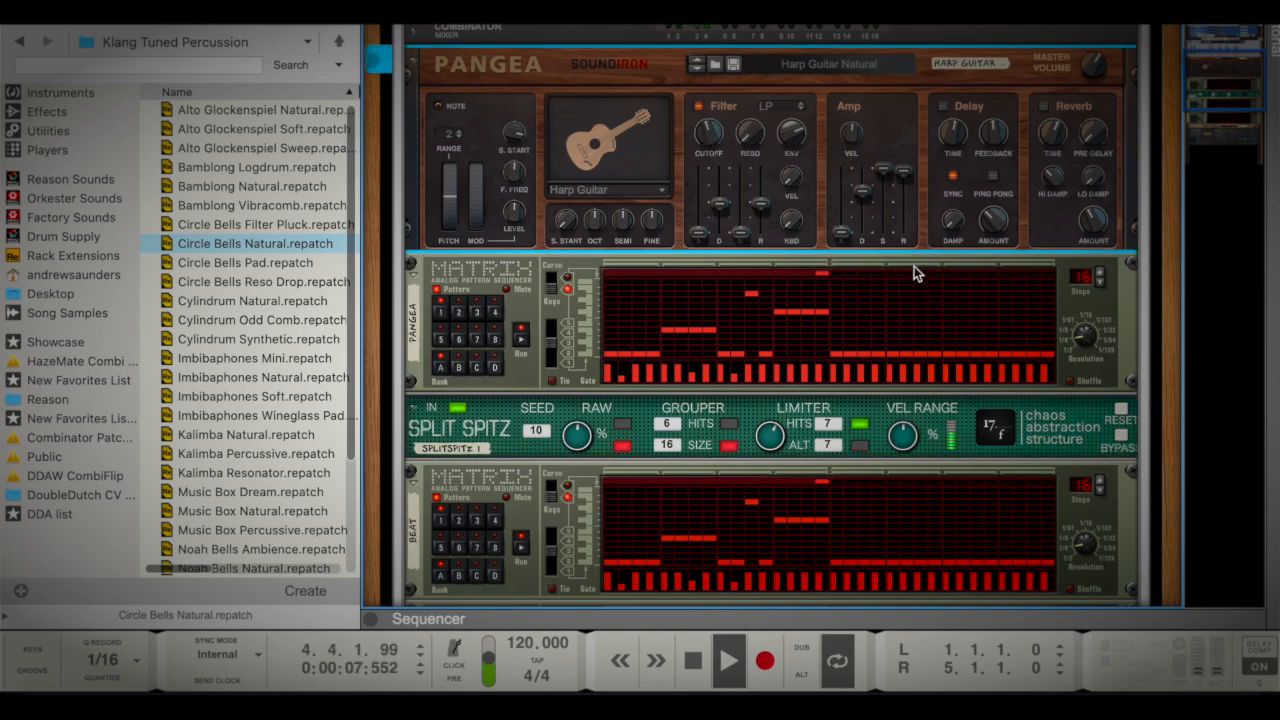